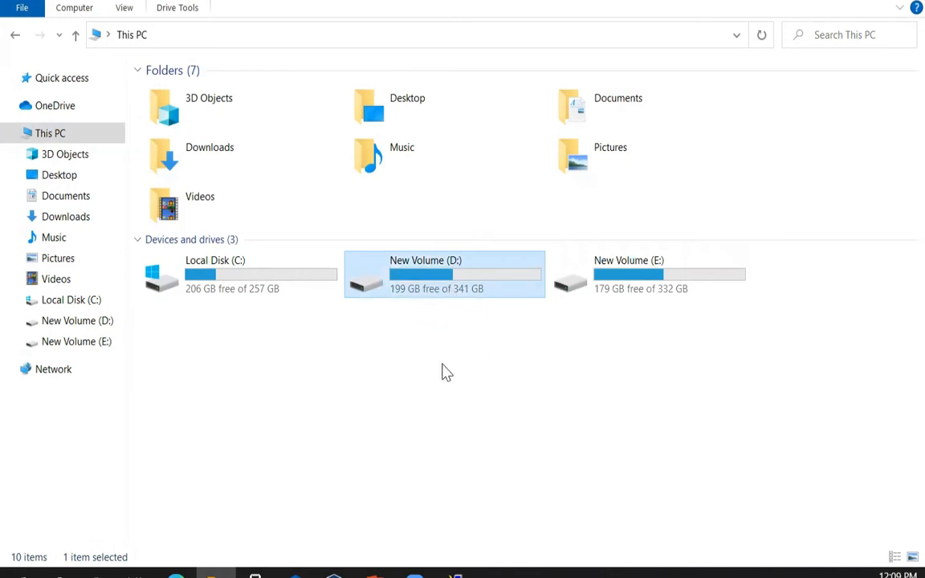
- Create a new folder named 'DR DB server' on drive D: and open it
{"action": "double_click", "coordinate": [459, 293]}
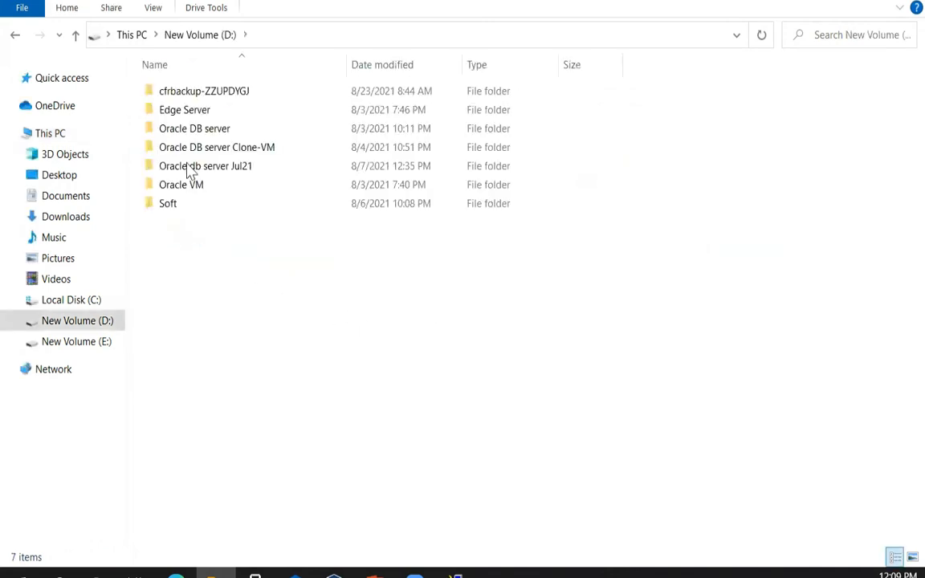
{"action": "right_click", "coordinate": [234, 256]}
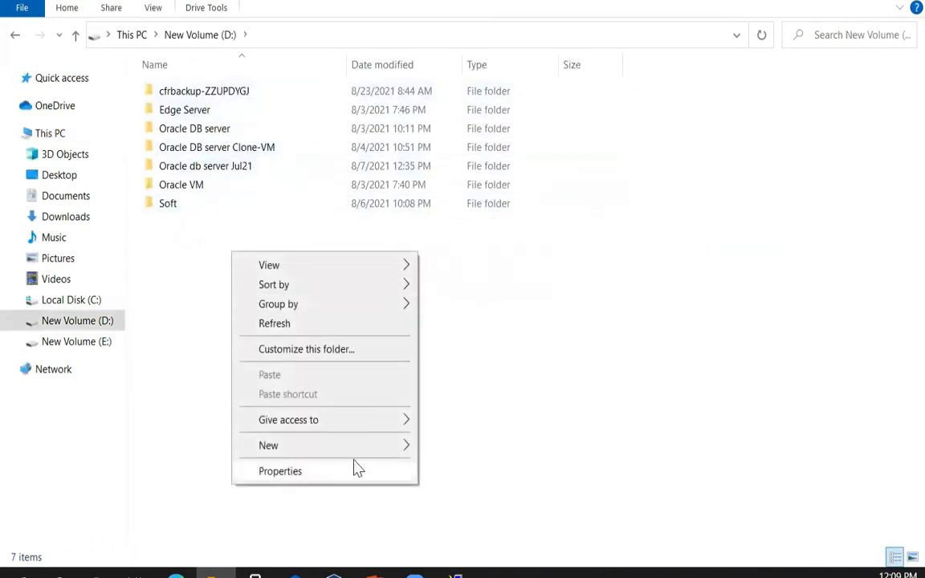
{"action": "mouse_move", "coordinate": [362, 447]}
{"action": "left_click", "coordinate": [485, 245]}
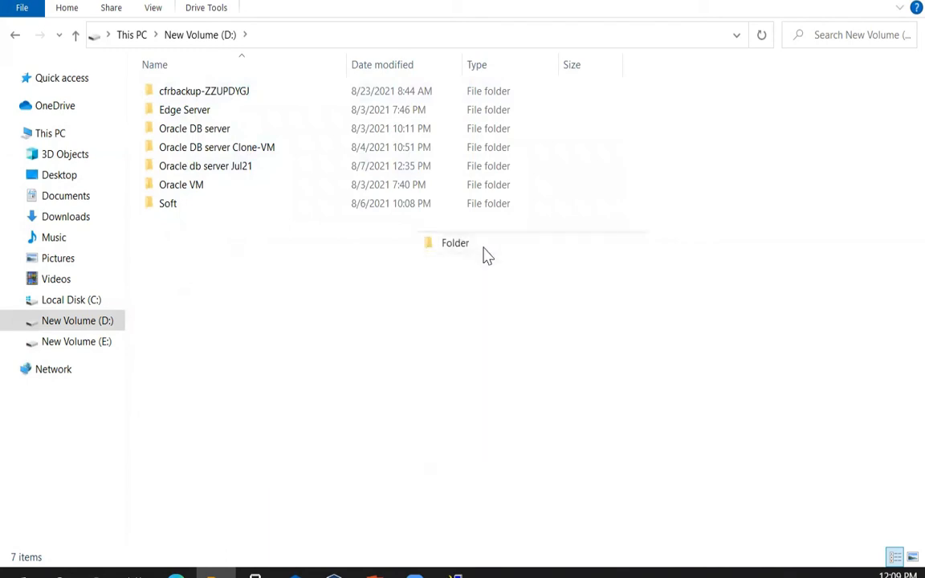
{"action": "type", "text": "D"}
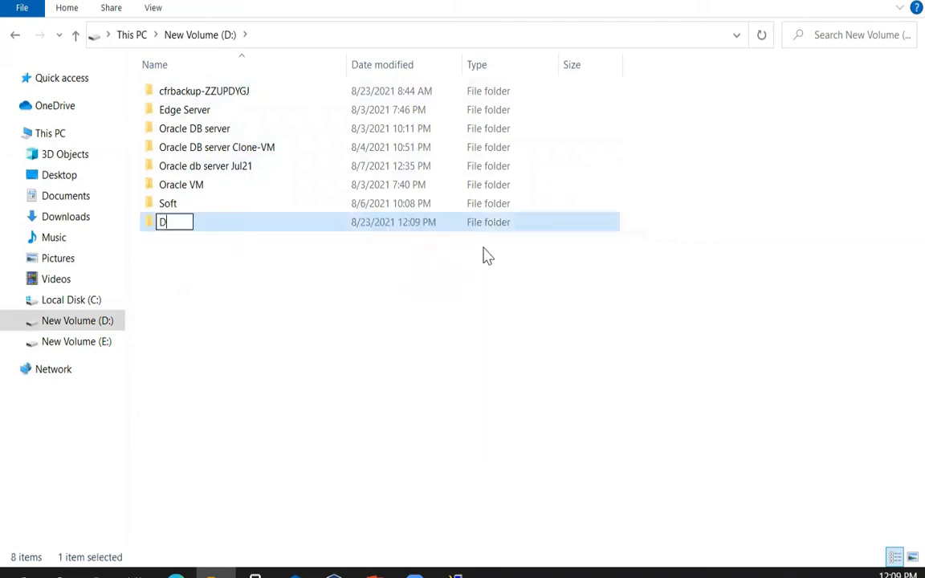
{"action": "type", "text": "R DB server"}
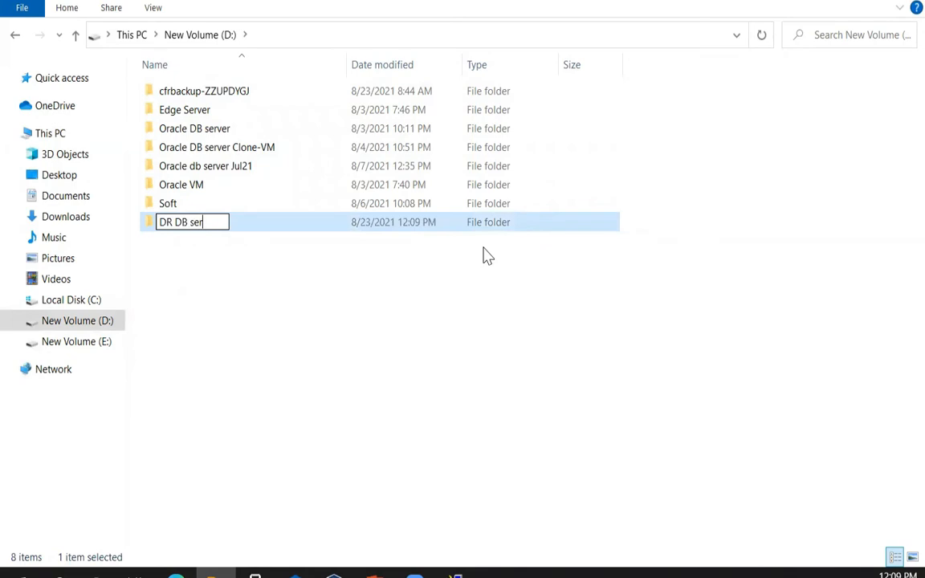
{"action": "left_click", "coordinate": [434, 323]}
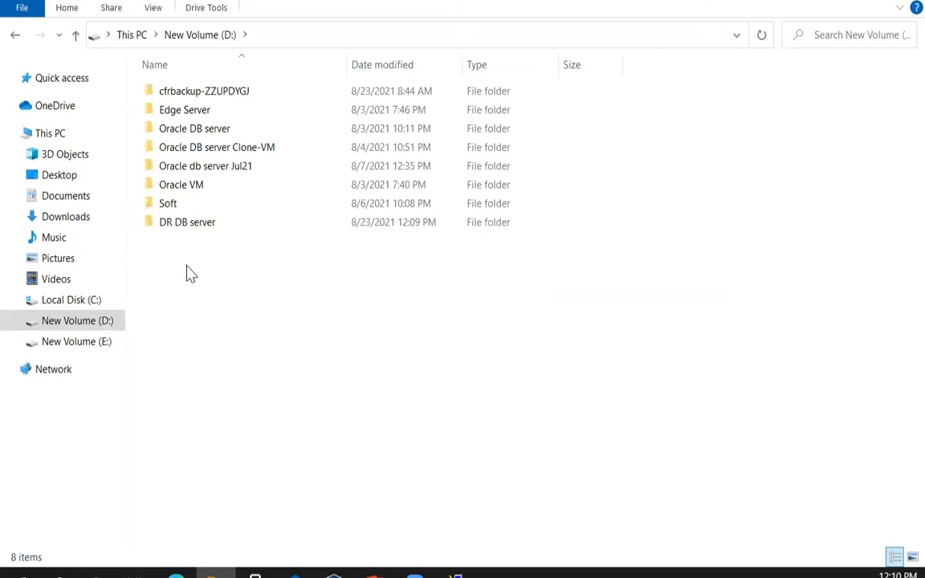
{"action": "left_click", "coordinate": [203, 224]}
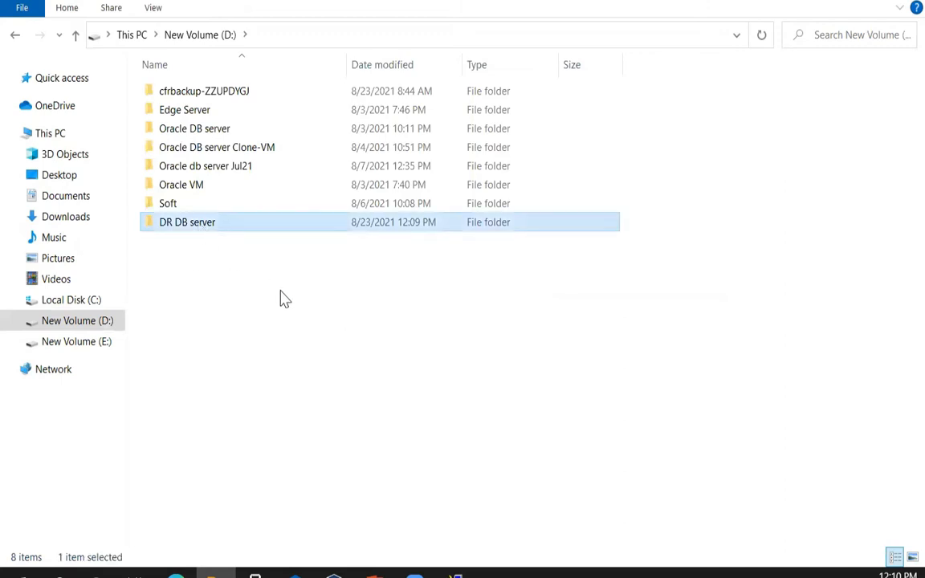
{"action": "double_click", "coordinate": [233, 223]}
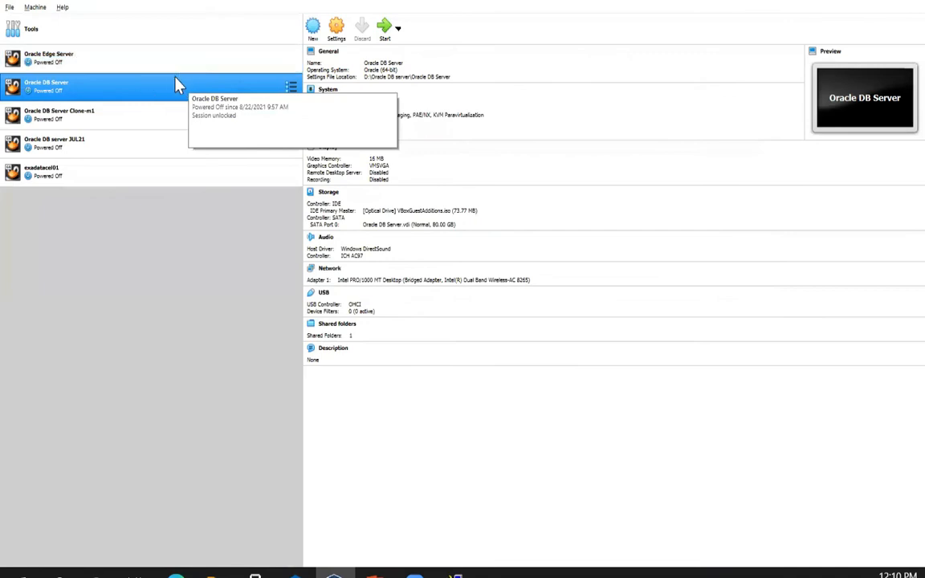
- Start cloning Oracle DB Server and name the new machine 'DR DB server'
{"action": "right_click", "coordinate": [147, 90]}
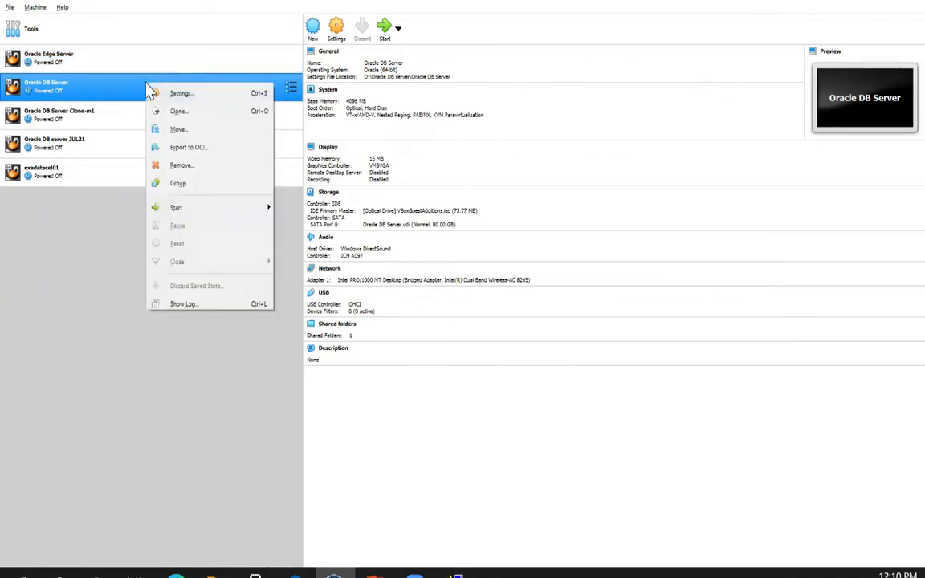
{"action": "left_click", "coordinate": [201, 115]}
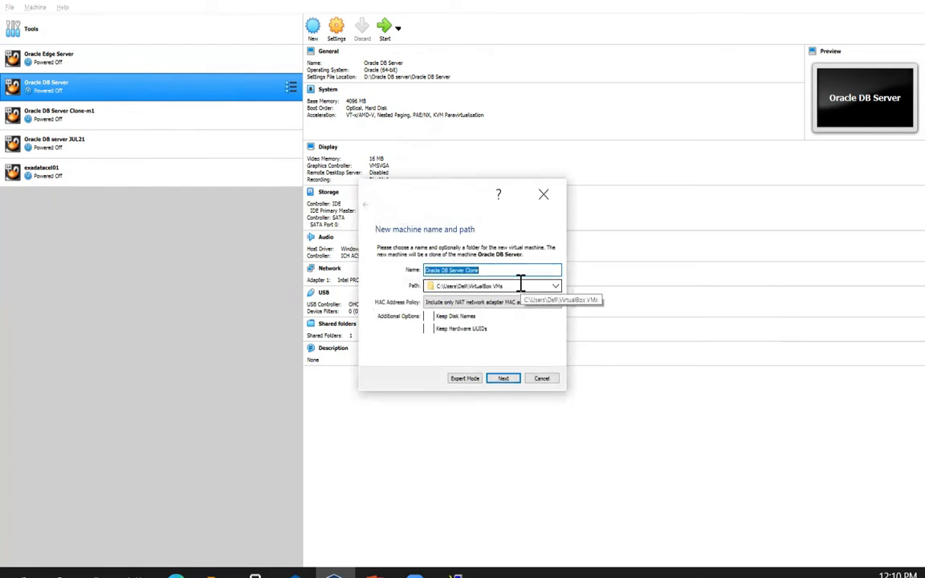
{"action": "type", "text": "DR DB server"}
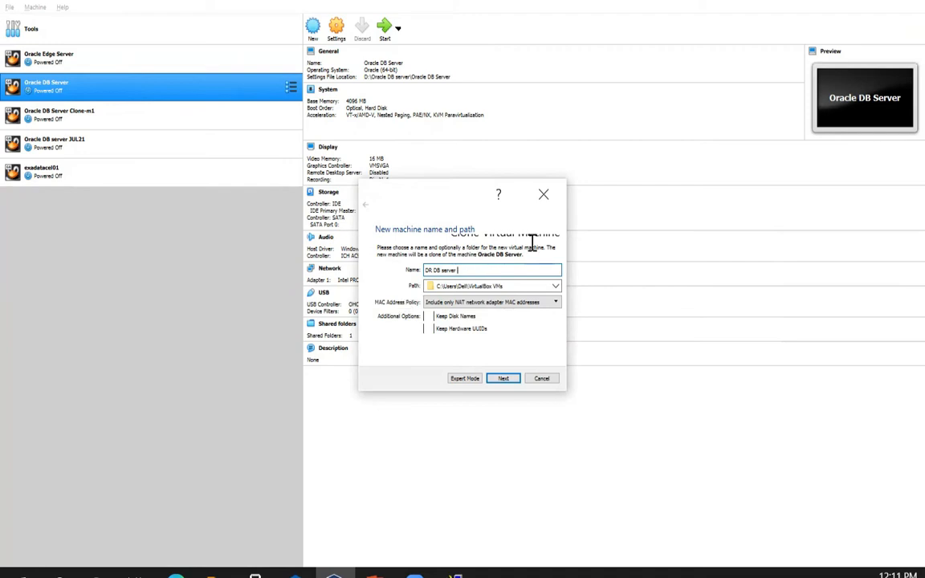
{"action": "left_click", "coordinate": [555, 287]}
- Choose D:\DR DB server as the storage folder for the clone
{"action": "left_click", "coordinate": [506, 306]}
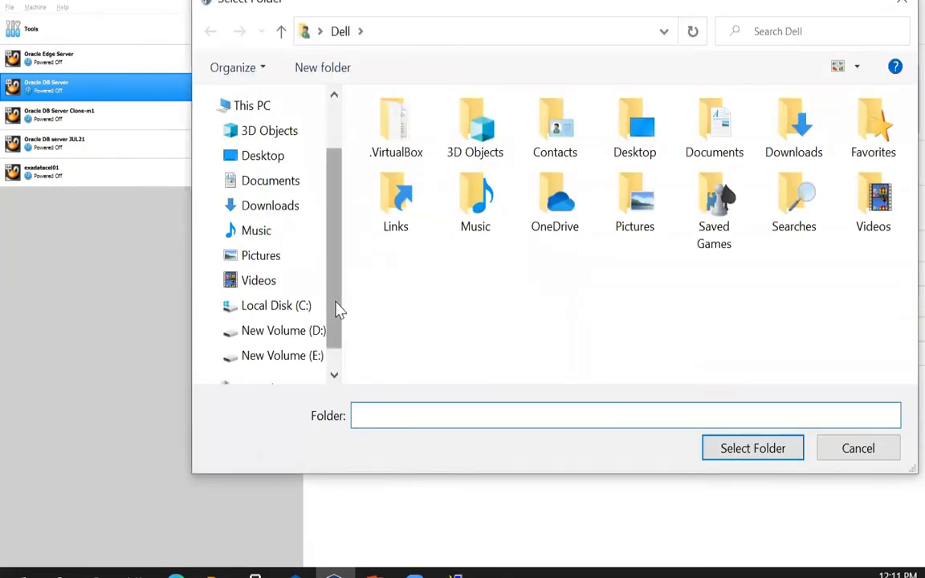
{"action": "left_click", "coordinate": [289, 331]}
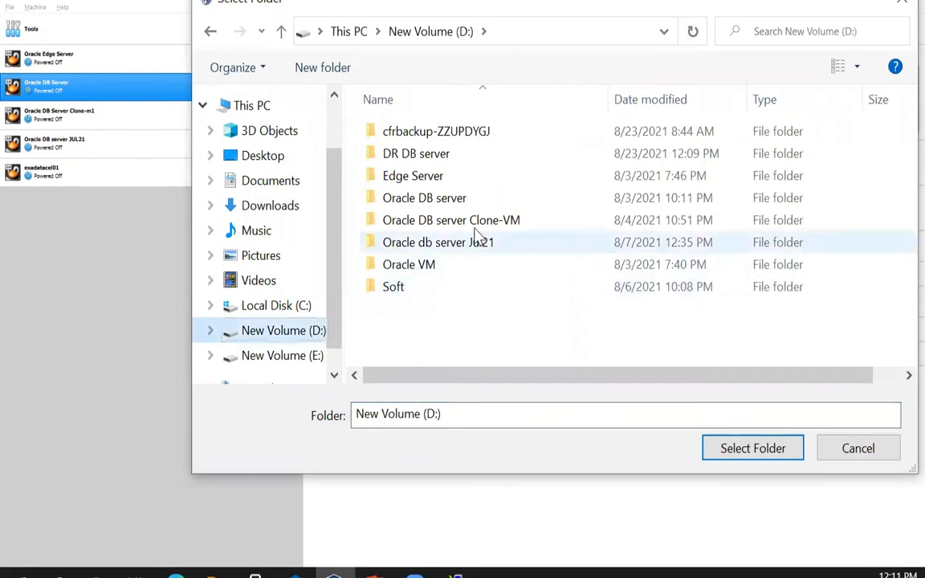
{"action": "double_click", "coordinate": [446, 157]}
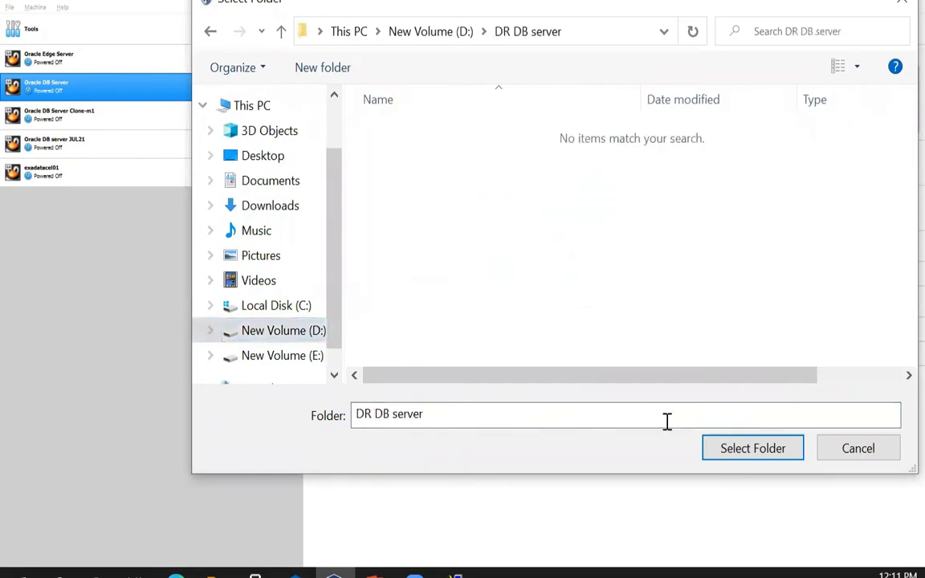
{"action": "left_click", "coordinate": [721, 452]}
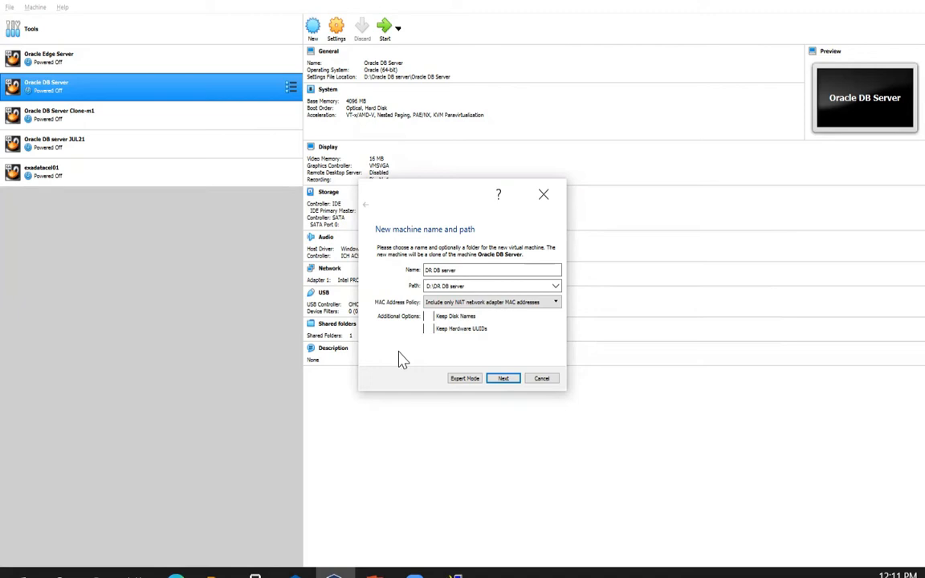
- Set the MAC Address Policy to generate new MAC addresses for all network adapters
{"action": "left_click", "coordinate": [465, 304]}
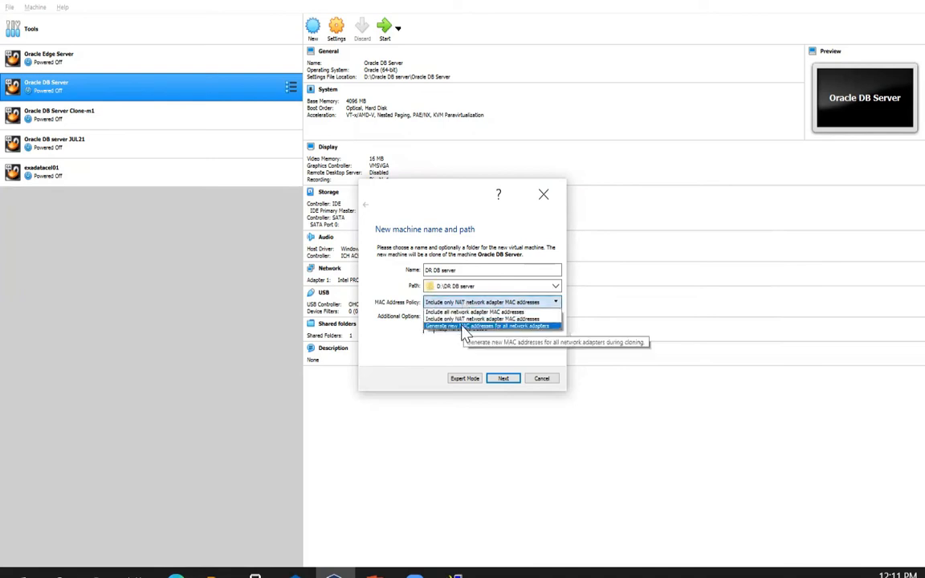
{"action": "left_click", "coordinate": [464, 327]}
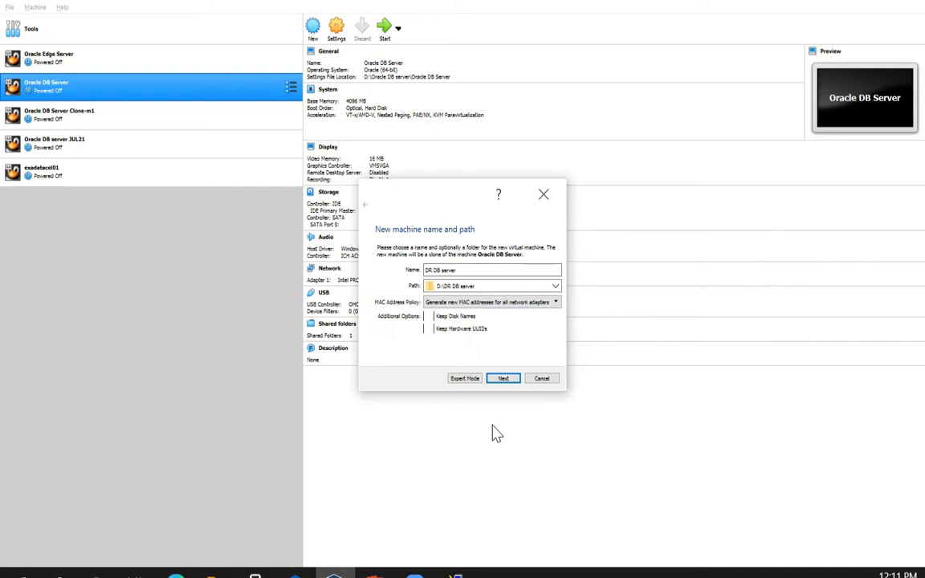
{"action": "left_click", "coordinate": [497, 381]}
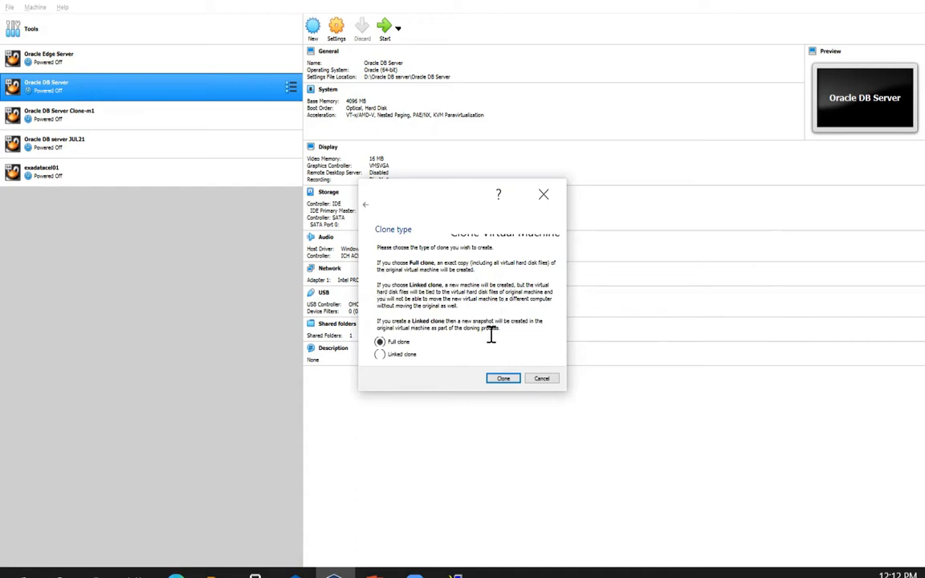
- Create DR DB server as a full clone and wait for it to finish
{"action": "left_click", "coordinate": [505, 379]}
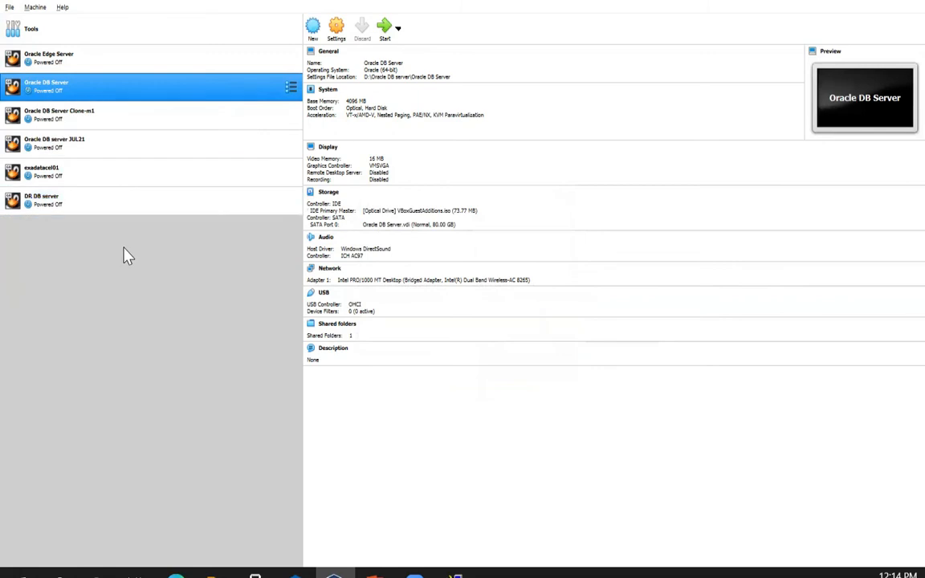
- Start the DR DB server machine with a Normal Start
{"action": "left_click", "coordinate": [121, 209]}
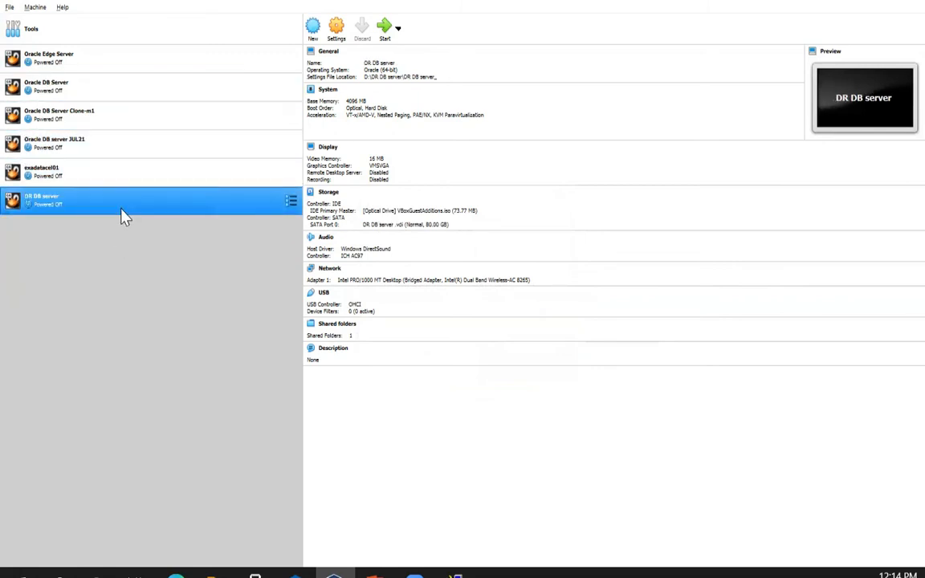
{"action": "right_click", "coordinate": [137, 198]}
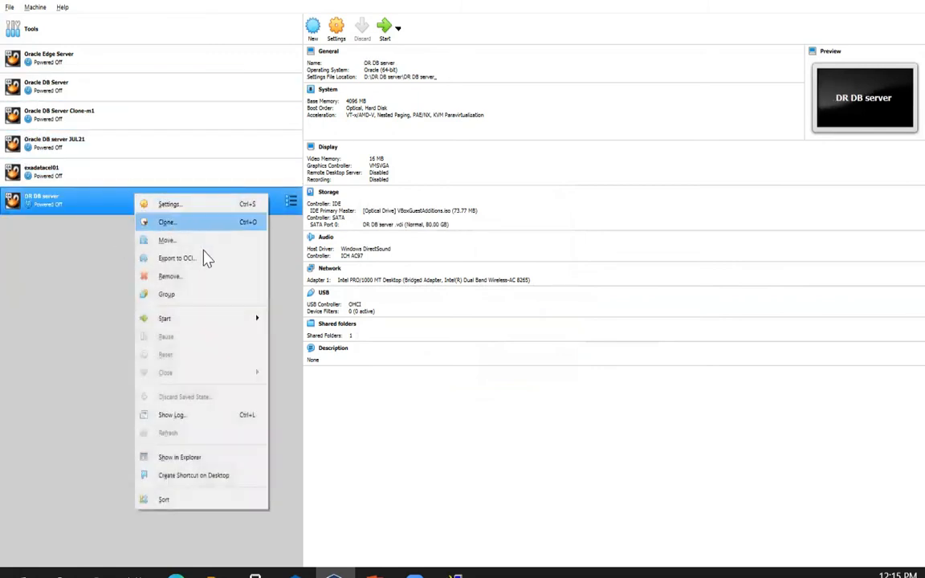
{"action": "mouse_move", "coordinate": [249, 324]}
{"action": "left_click", "coordinate": [302, 320]}
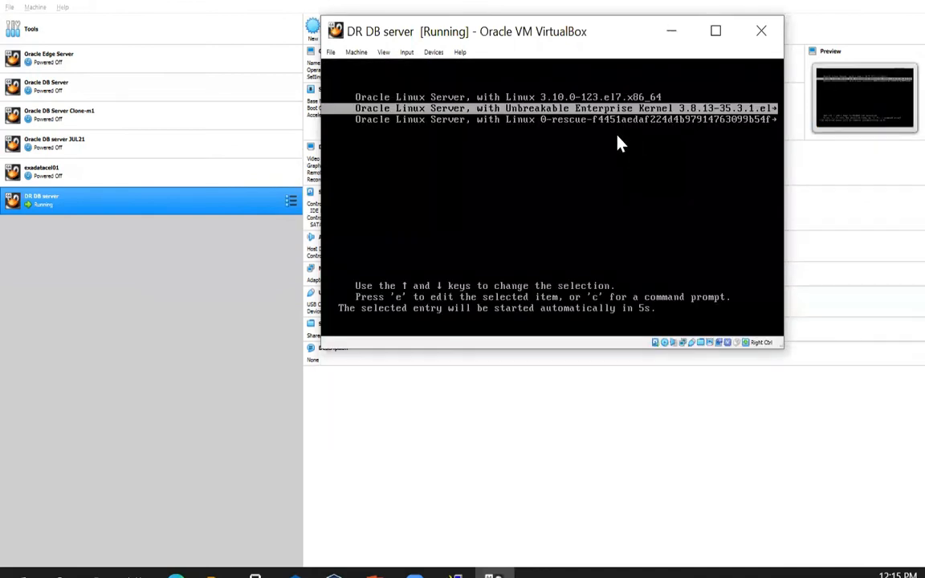
- Boot the default GRUB entry, dismiss the notice, and maximize the VM window
{"action": "key", "text": "Return"}
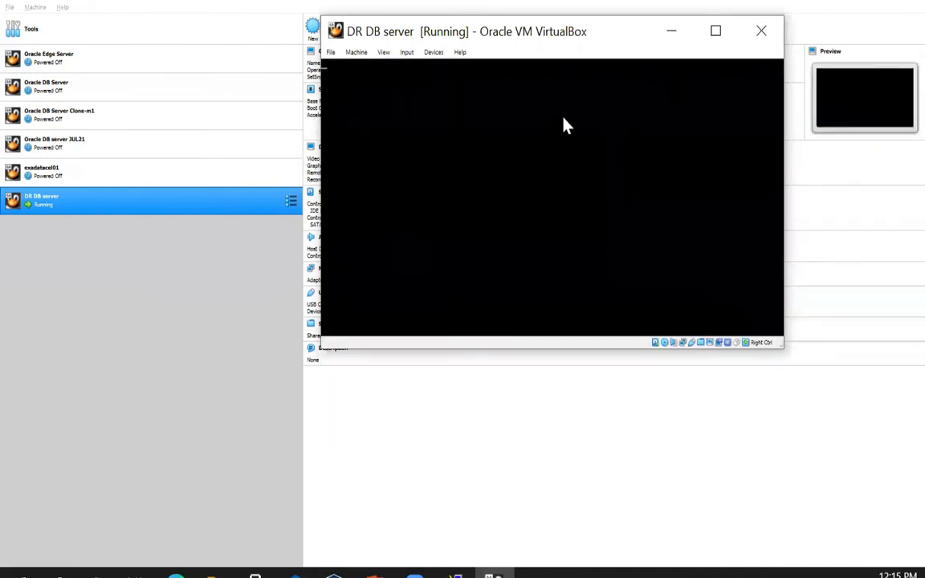
{"action": "left_click", "coordinate": [769, 72]}
{"action": "left_click", "coordinate": [717, 32]}
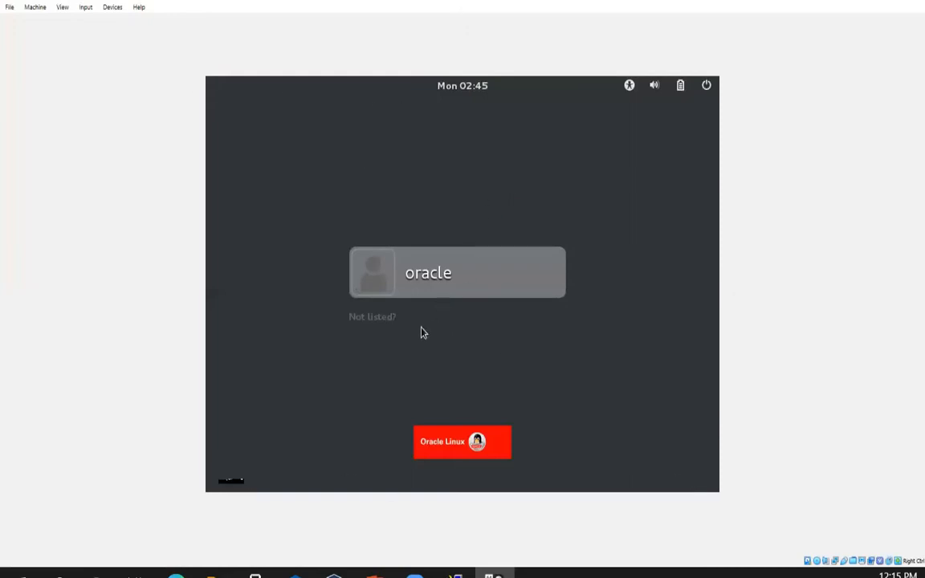
- Sign in to DR DB server as the oracle user with its password
{"action": "left_click", "coordinate": [459, 289]}
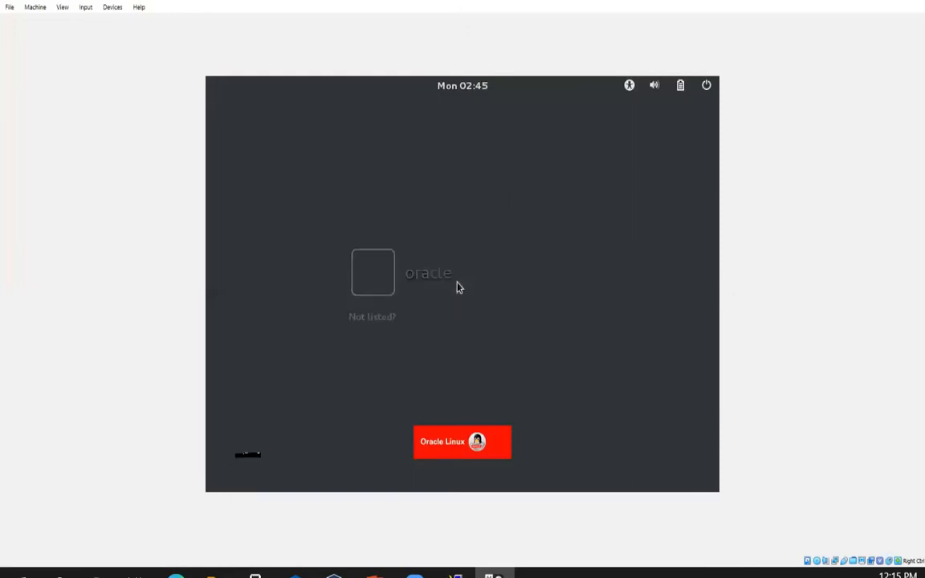
{"action": "type", "text": "oracle"}
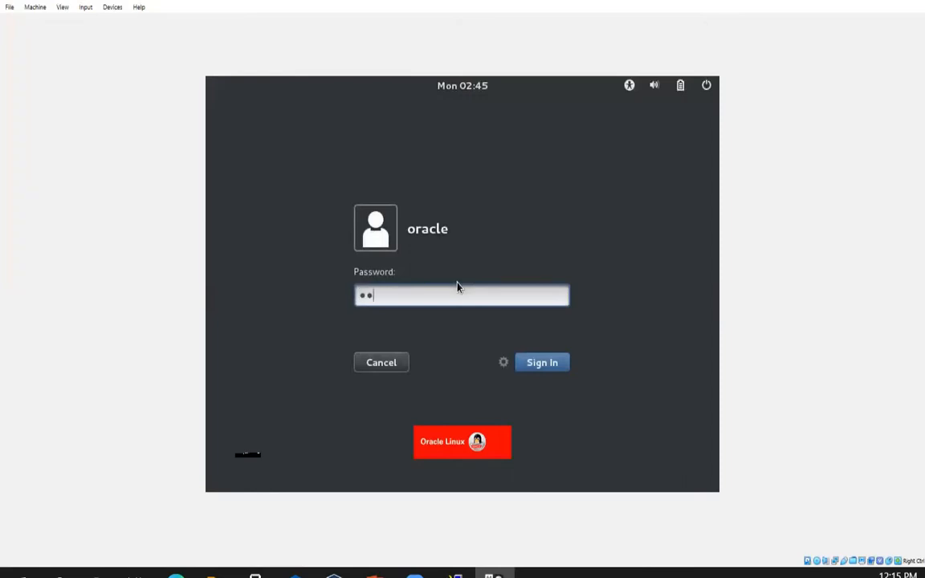
{"action": "key", "text": "Return"}
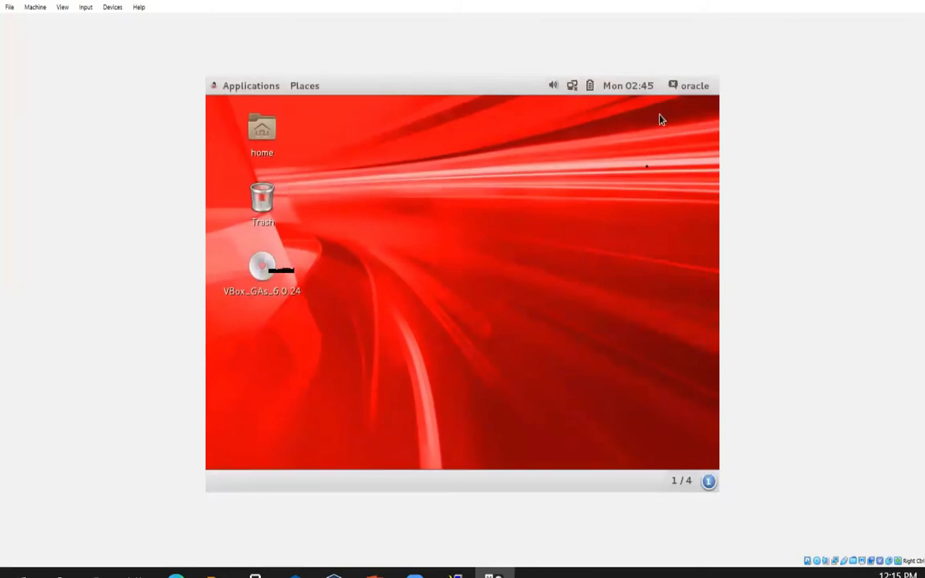
- Bring up the context menu on an empty spot of the guest desktop
{"action": "right_click", "coordinate": [482, 193]}
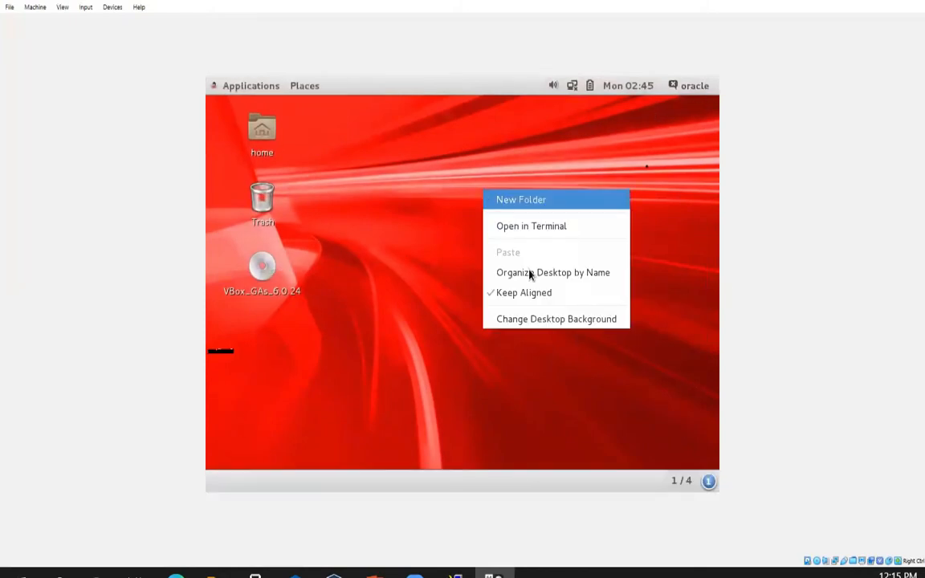
- Open a guest terminal and run hostname, confirming it still reads oracle19c
{"action": "left_click", "coordinate": [523, 231]}
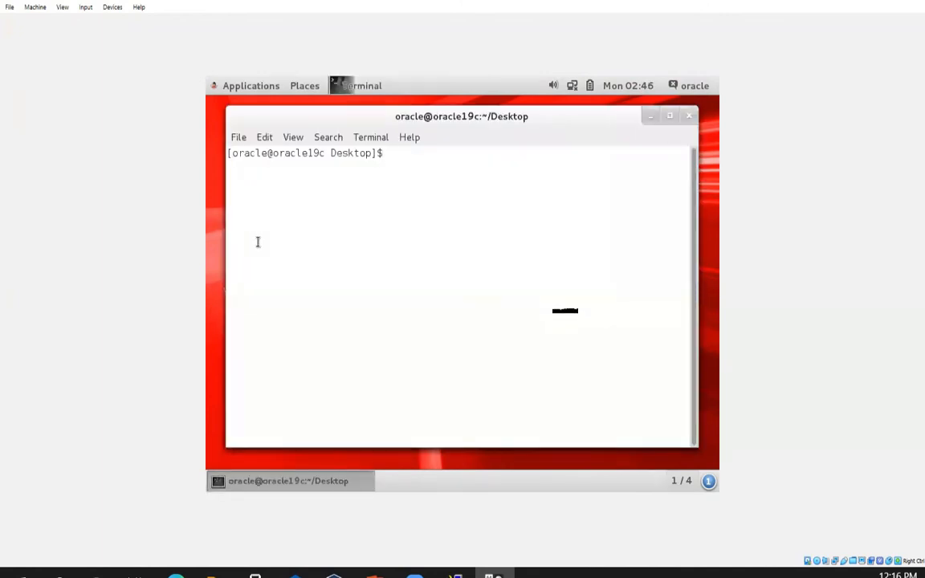
{"action": "type", "text": "hostname"}
{"action": "key", "text": "Return"}
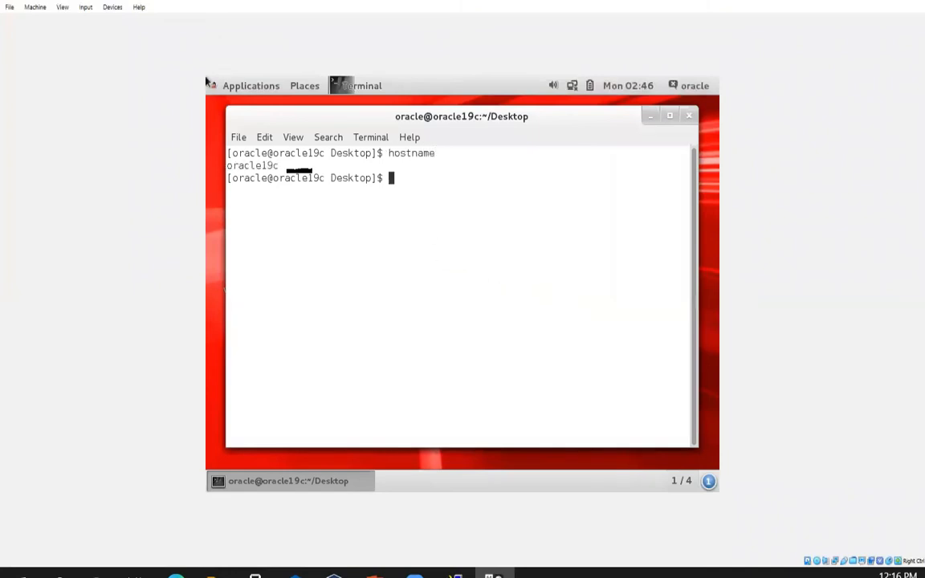
{"action": "key", "text": "super"}
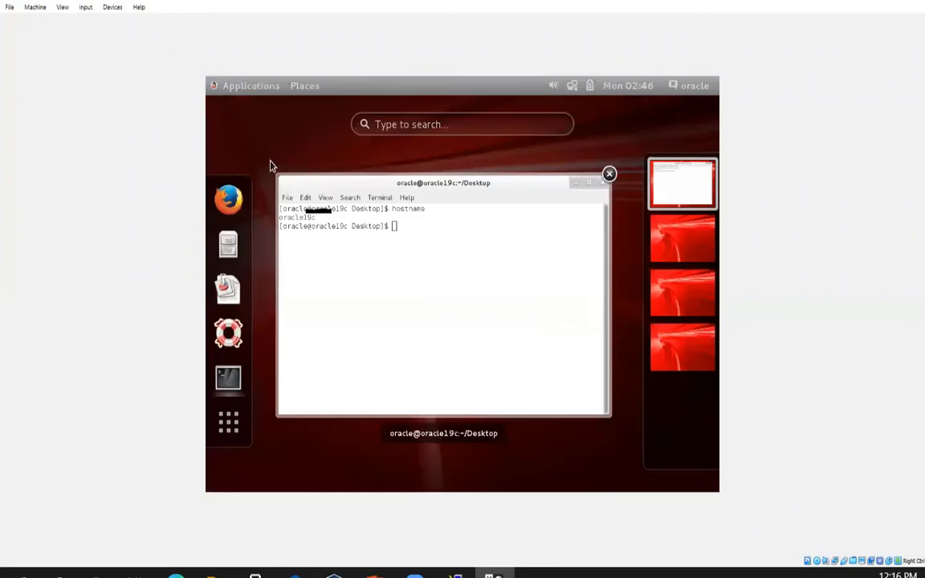
{"action": "left_click", "coordinate": [591, 186]}
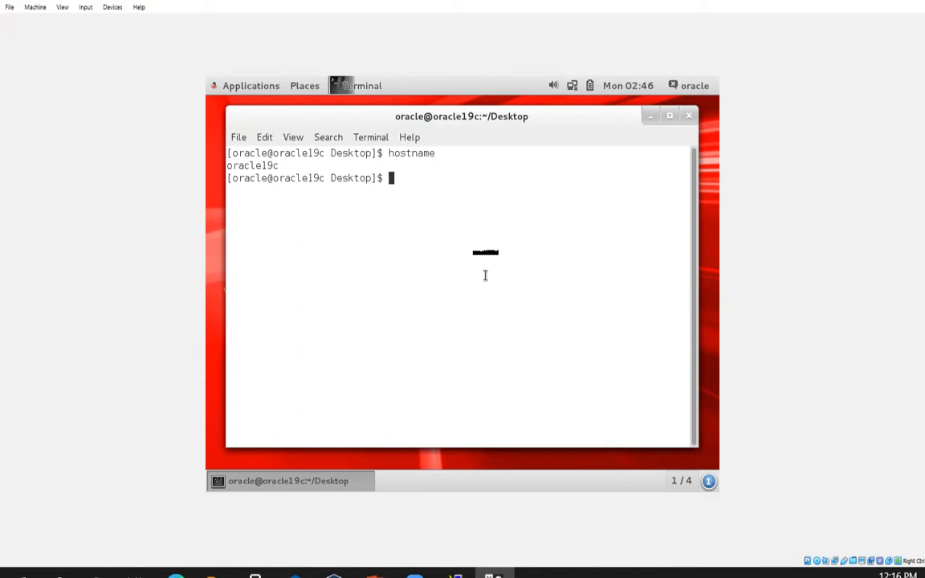
- Switch to root with su - root and type hostnamectl set-hostname oracle19c-new
{"action": "type", "text": "su -"}
{"action": "type", "text": "root"}
{"action": "key", "text": "Return"}
{"action": "key", "text": "Return"}
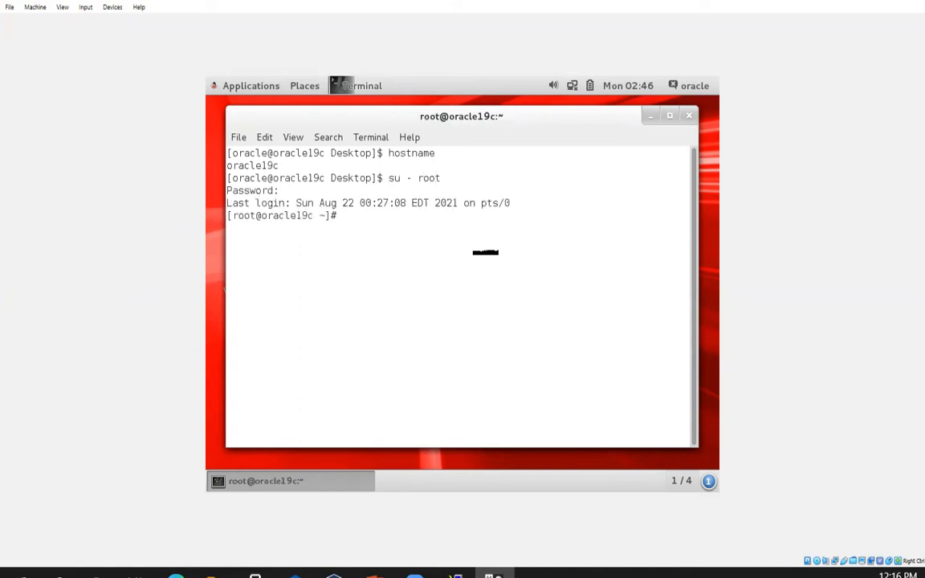
{"action": "type", "text": "hostnamectl set-hostname oracle"}
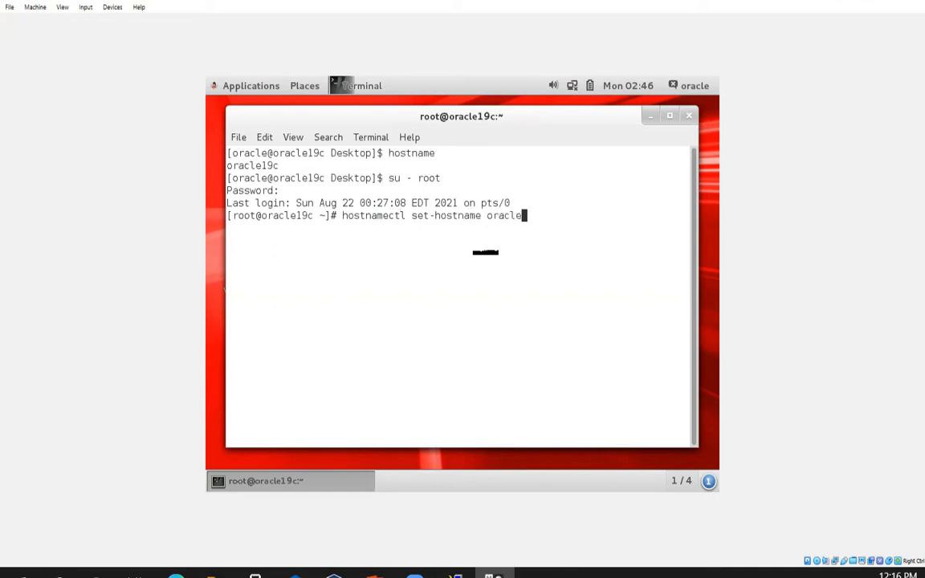
{"action": "type", "text": "19c-new"}
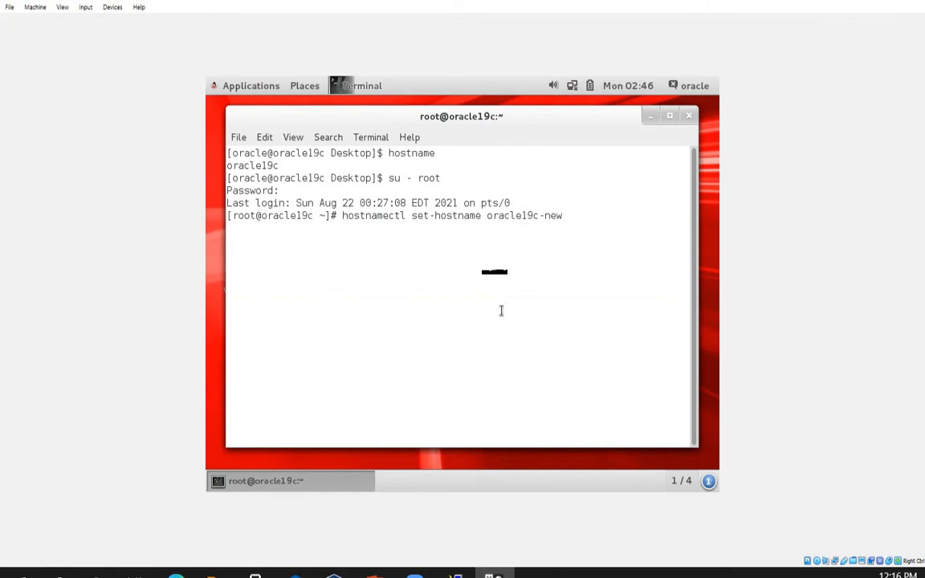
- Apply the hostname oracle19c-new and confirm it with the hostname command
{"action": "key", "text": "Return"}
{"action": "type", "text": "hostname"}
{"action": "key", "text": "Return"}
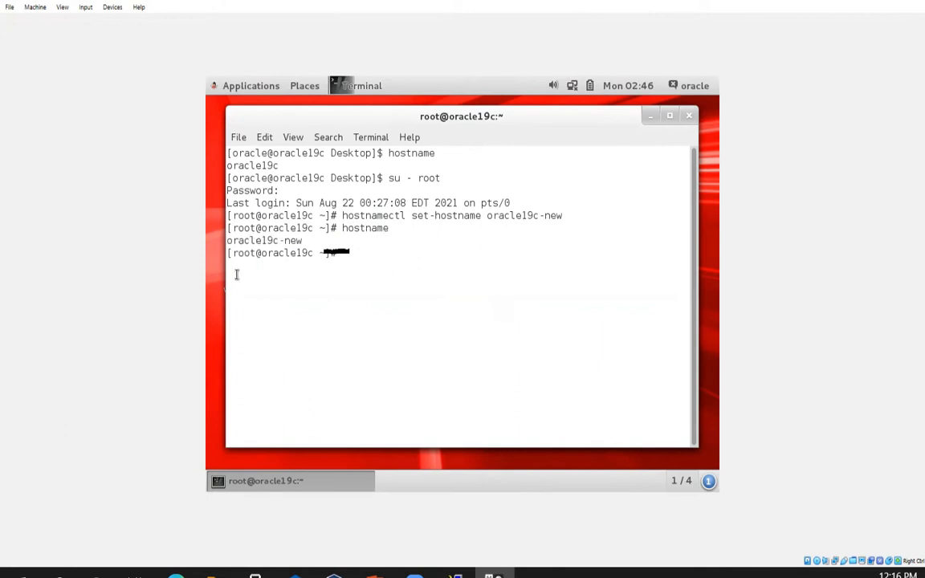
- Refocus the guest terminal and begin typing the ifconfig command
{"action": "left_click", "coordinate": [208, 268]}
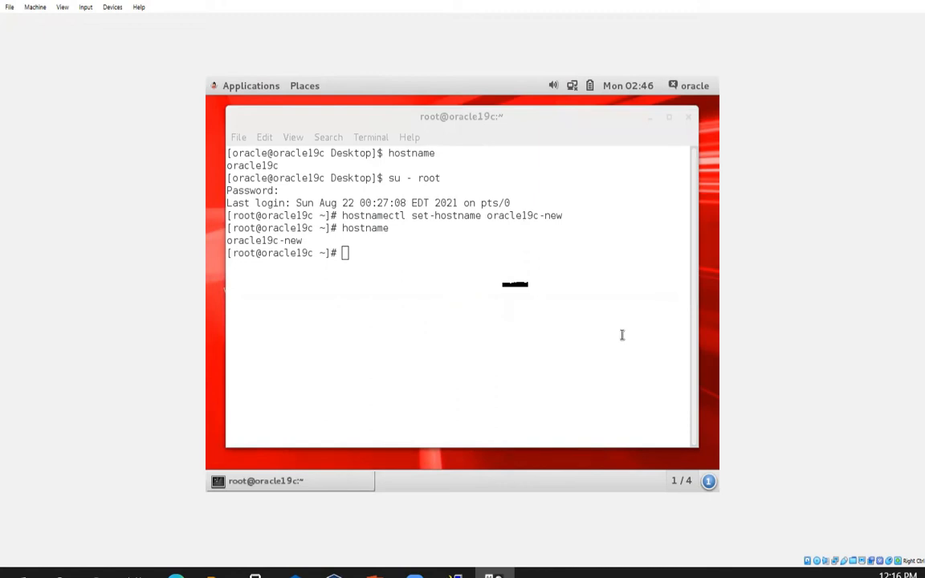
{"action": "left_click", "coordinate": [428, 342]}
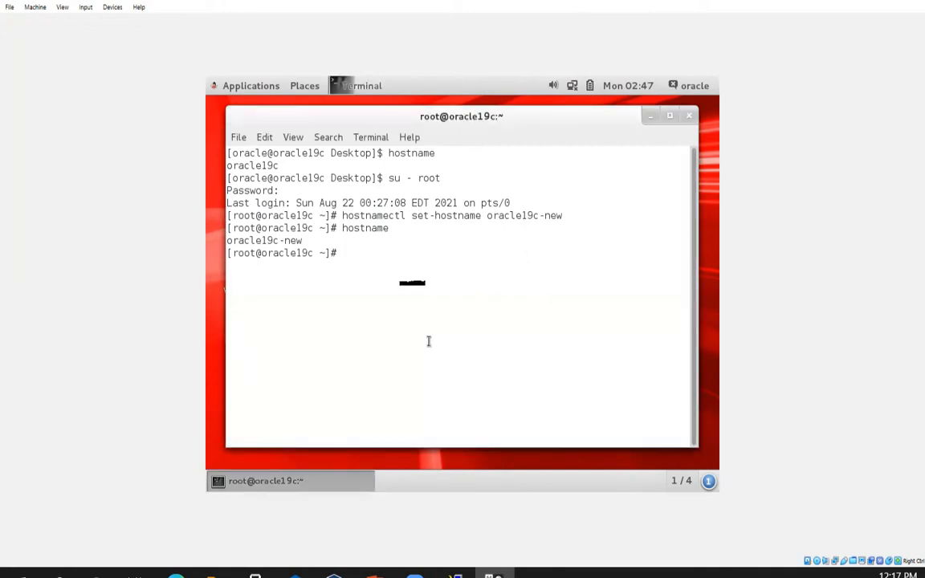
{"action": "type", "text": "ifconfing"}
- Correct the command and list all network interfaces with ifconfig -a
{"action": "key", "text": "BackSpace"}
{"action": "key", "text": "BackSpace"}
{"action": "key", "text": "BackSpace"}
{"action": "key", "text": "BackSpace"}
{"action": "type", "text": "ig -a"}
{"action": "key", "text": "Return"}
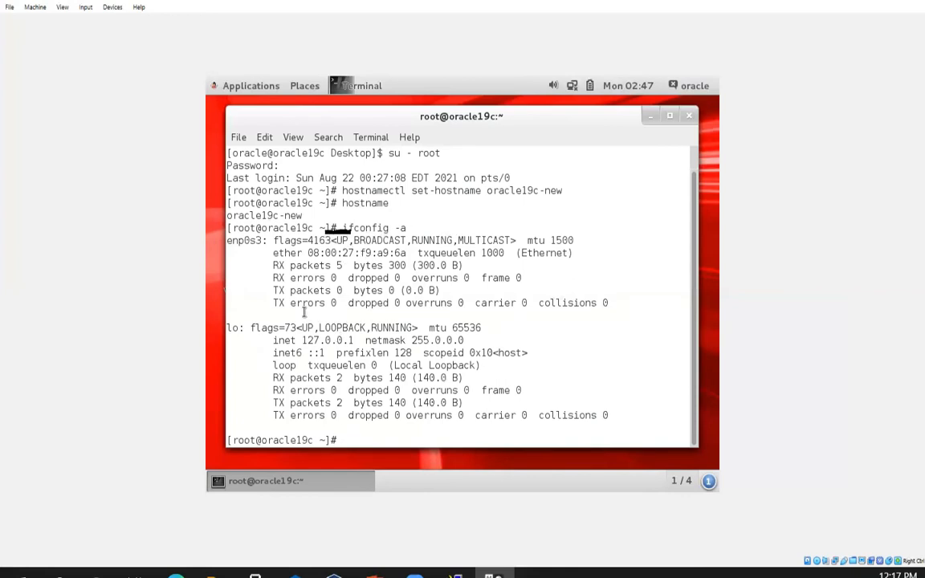
- Copy the enp0s3 MAC address 08:00:27:f9:a9:6a from the output
{"action": "left_click_drag", "start_coordinate": [306, 253], "coordinate": [406, 252]}
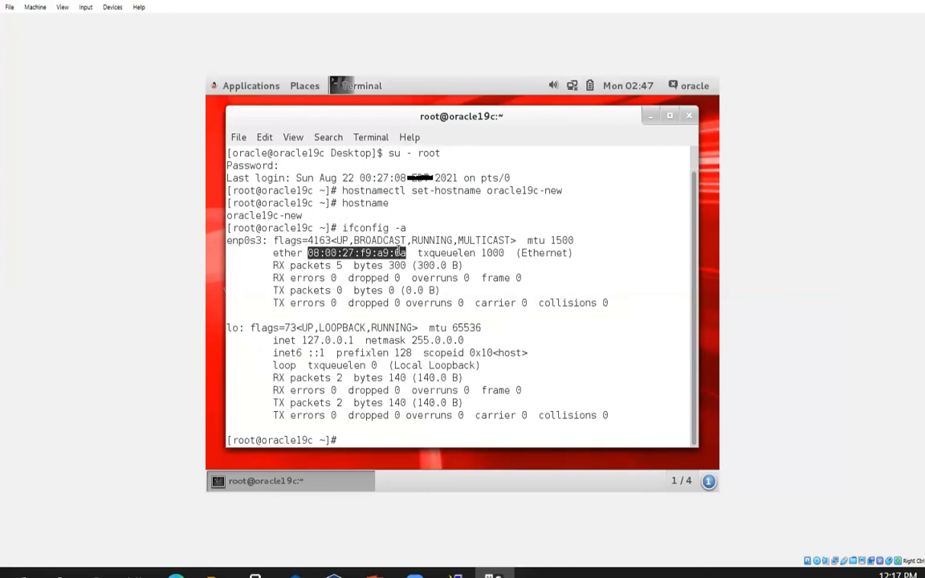
{"action": "right_click", "coordinate": [399, 253]}
{"action": "left_click", "coordinate": [422, 306]}
- Open /etc/sysconfig/network-scripts/ifcfg-enp0s3 in vi
{"action": "type", "text": "cd /etc/"}
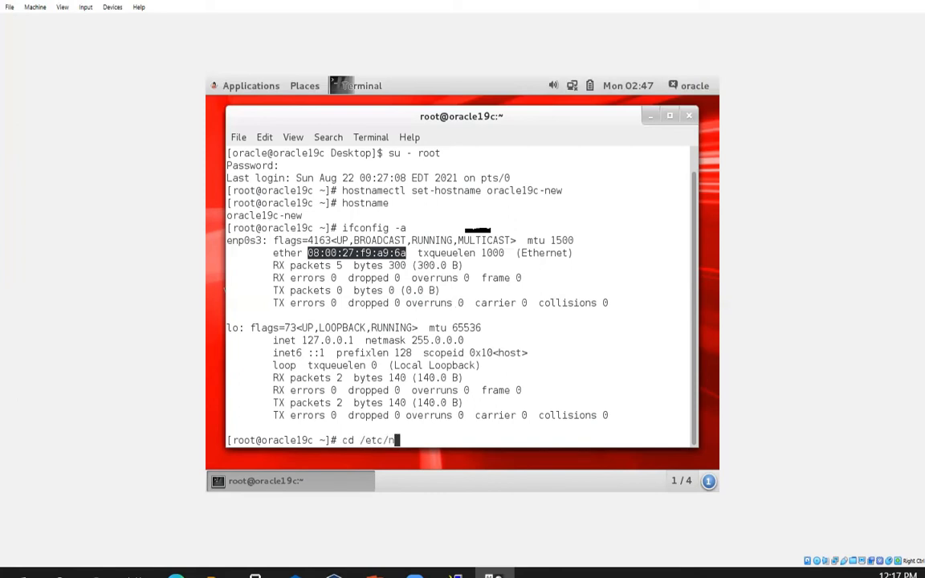
{"action": "type", "text": "syscon"}
{"action": "key", "text": "Tab"}
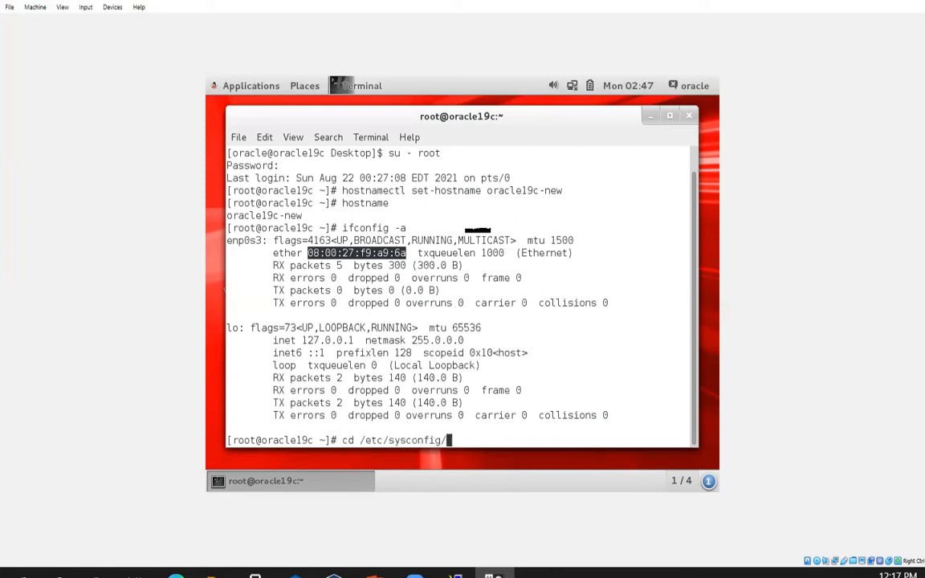
{"action": "type", "text": "network"}
{"action": "key", "text": "Tab"}
{"action": "key", "text": "Return"}
{"action": "type", "text": "vi "}
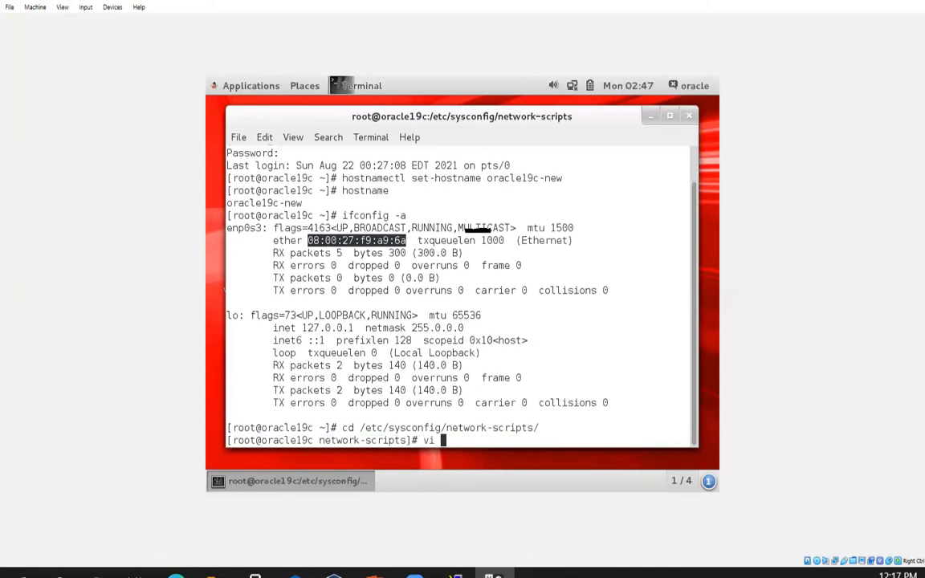
{"action": "type", "text": "ifcfg-en"}
{"action": "key", "text": "Tab"}
{"action": "key", "text": "Return"}
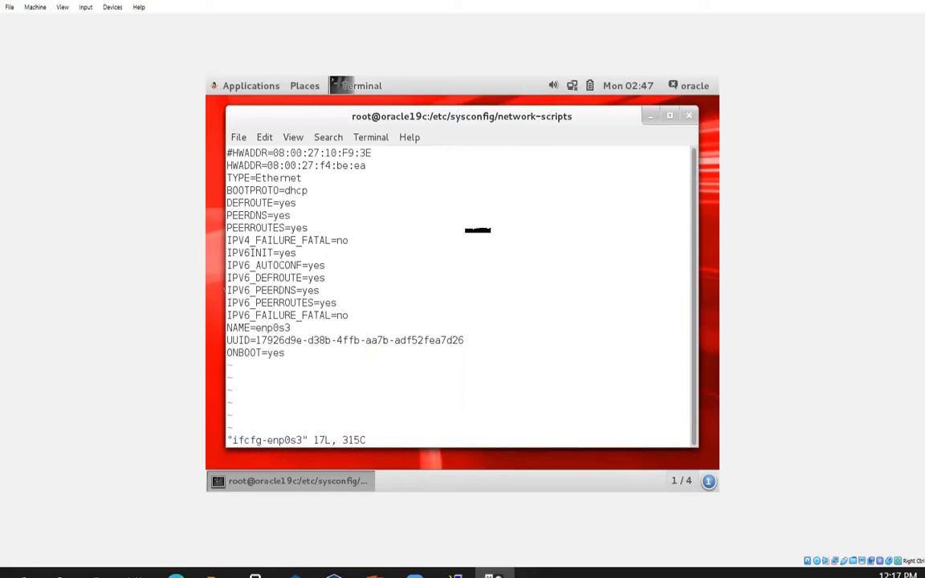
- Delete the commented old HWADDR line and clear the old address after HWADDR=
{"action": "key", "text": "d"}
{"action": "key", "text": "d"}
{"action": "key", "text": "Right"}
{"action": "key", "text": "Right"}
{"action": "key", "text": "Right"}
{"action": "key", "text": "Right"}
{"action": "key", "text": "Right"}
{"action": "key", "text": "Right"}
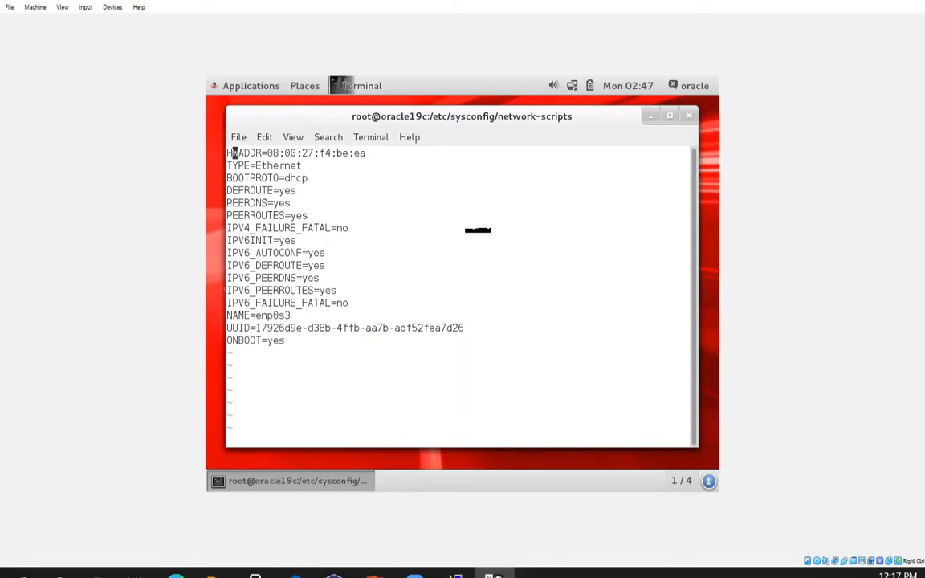
{"action": "key", "text": "Right"}
{"action": "key", "text": "Right"}
{"action": "key", "text": "Right"}
{"action": "key", "text": "y"}
{"action": "key", "text": "y"}
{"action": "key", "text": "p"}
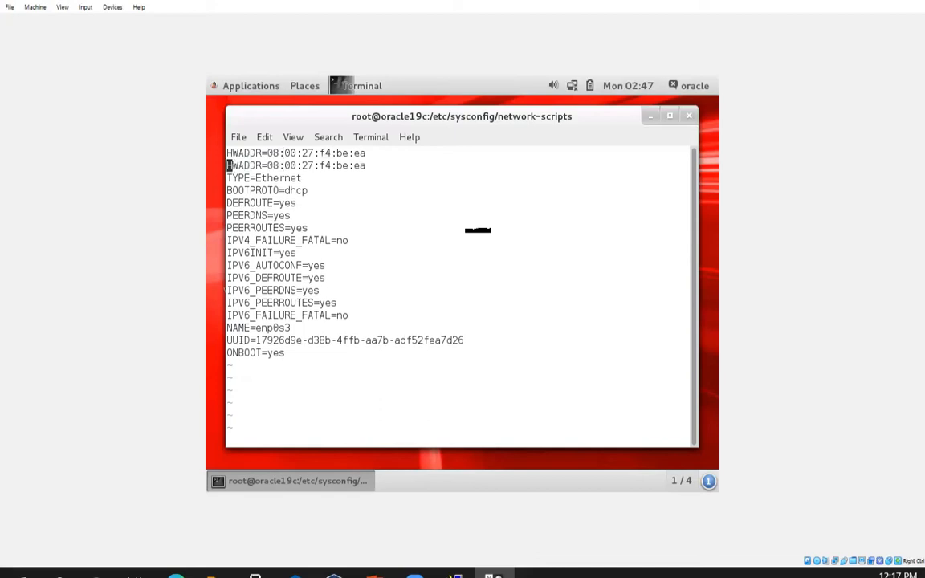
{"action": "key", "text": "Up"}
{"action": "key", "text": "Right"}
{"action": "key", "text": "Right"}
{"action": "key", "text": "Right"}
{"action": "key", "text": "Right"}
{"action": "key", "text": "Right"}
{"action": "key", "text": "Right"}
{"action": "key", "text": "Right"}
{"action": "key", "text": "Right"}
{"action": "key", "text": "Right"}
{"action": "key", "text": "Left"}
{"action": "key", "text": "Left"}
{"action": "key", "text": "x"}
{"action": "key", "text": "x"}
{"action": "key", "text": "x"}
{"action": "key", "text": "x"}
{"action": "key", "text": "x"}
{"action": "key", "text": "x"}
{"action": "key", "text": "x"}
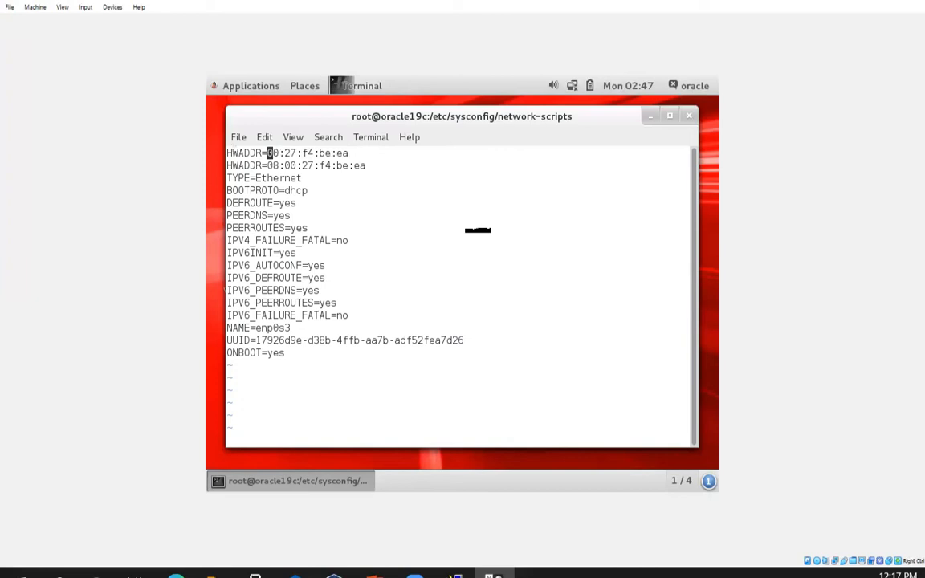
{"action": "key", "text": "x"}
{"action": "key", "text": "x"}
{"action": "key", "text": "x"}
{"action": "key", "text": "x"}
{"action": "key", "text": "x"}
{"action": "key", "text": "x"}
{"action": "key", "text": "x"}
{"action": "key", "text": "x"}
{"action": "key", "text": "x"}
{"action": "key", "text": "x"}
- Paste MAC 08:00:27:f9:a9:6a after HWADDR= and move to the leftover old HWADDR line
{"action": "key", "text": "i"}
{"action": "right_click", "coordinate": [457, 302]}
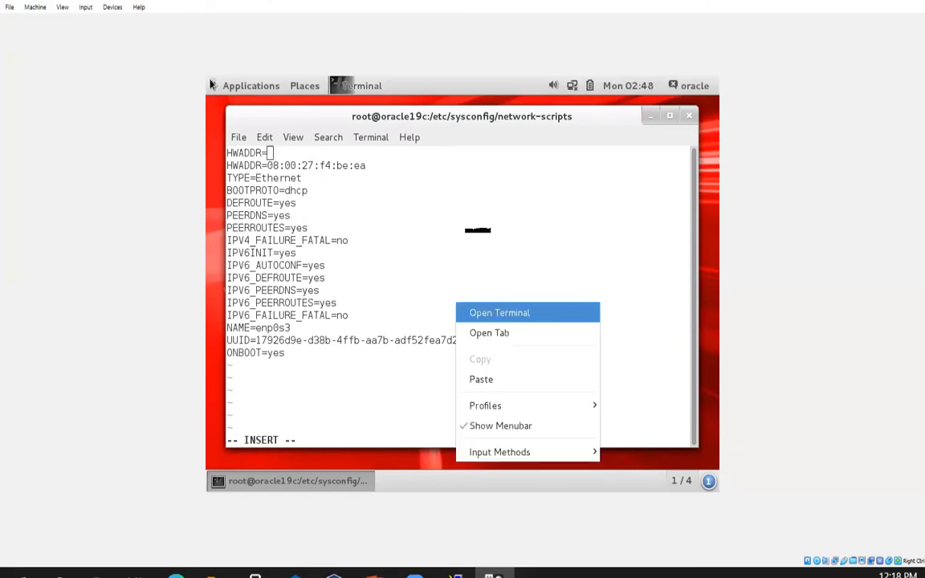
{"action": "left_click", "coordinate": [481, 379]}
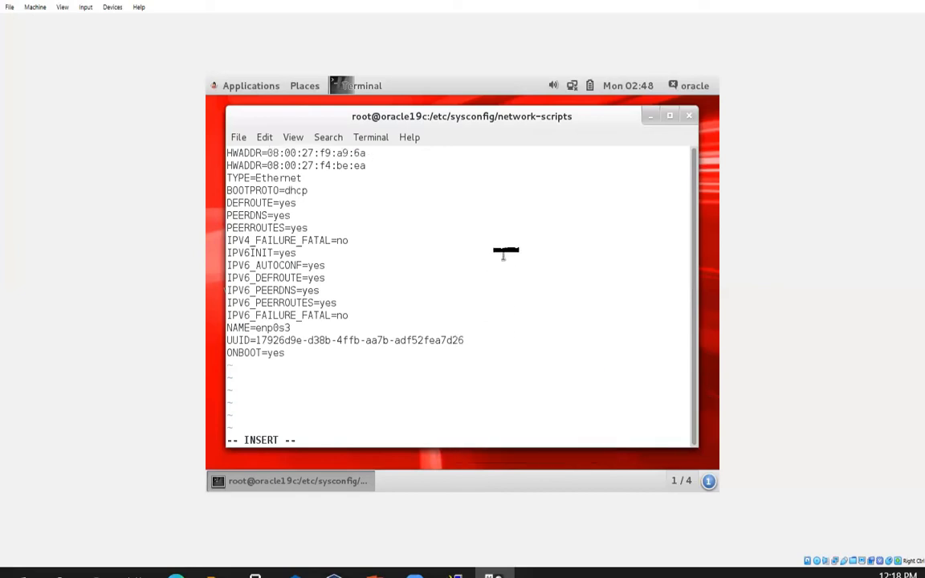
{"action": "key", "text": "Escape"}
{"action": "key", "text": "Down"}
{"action": "key", "text": "Left"}
{"action": "key", "text": "Left"}
{"action": "key", "text": "Left"}
{"action": "key", "text": "Left"}
{"action": "key", "text": "Left"}
{"action": "key", "text": "Left"}
{"action": "key", "text": "Left"}
{"action": "key", "text": "Left"}
{"action": "key", "text": "Left"}
{"action": "key", "text": "Left"}
{"action": "key", "text": "Left"}
{"action": "key", "text": "Up"}
{"action": "key", "text": "Down"}
{"action": "key", "text": "Left"}
{"action": "key", "text": "Left"}
{"action": "key", "text": "Left"}
{"action": "key", "text": "Left"}
{"action": "key", "text": "Left"}
{"action": "key", "text": "Left"}
{"action": "key", "text": "Left"}
{"action": "key", "text": "Left"}
{"action": "key", "text": "Left"}
{"action": "key", "text": "Left"}
{"action": "key", "text": "Left"}
{"action": "key", "text": "Left"}
{"action": "key", "text": "Left"}
{"action": "key", "text": "Left"}
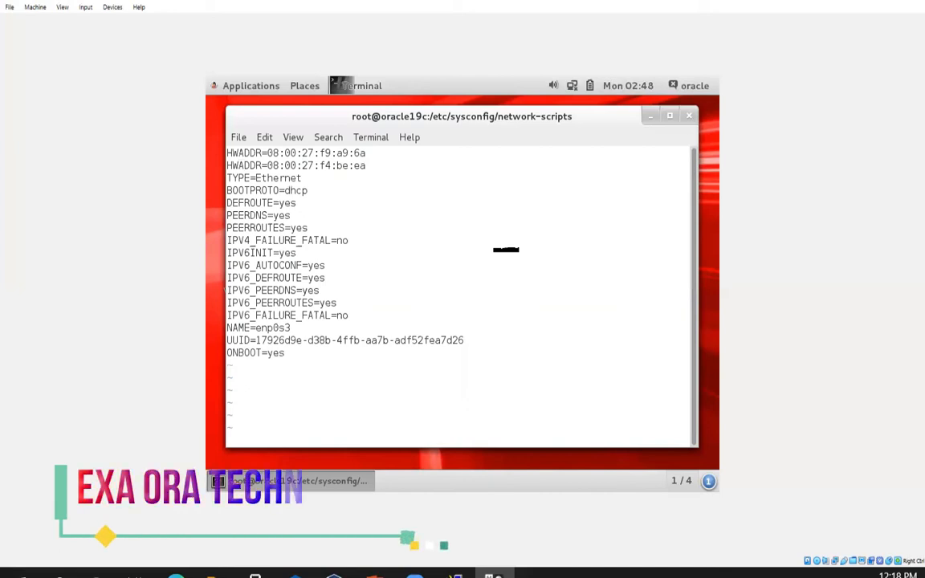
- Delete the leftover HWADDR line and save ifcfg-enp0s3 with :wq
{"action": "key", "text": "d"}
{"action": "key", "text": "d"}
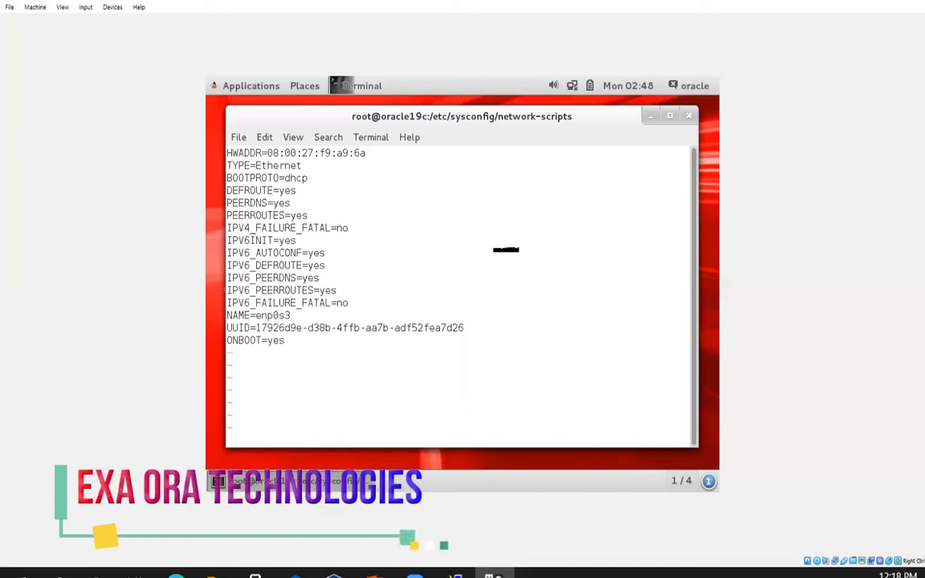
{"action": "type", "text": ":wq"}
{"action": "key", "text": "Return"}
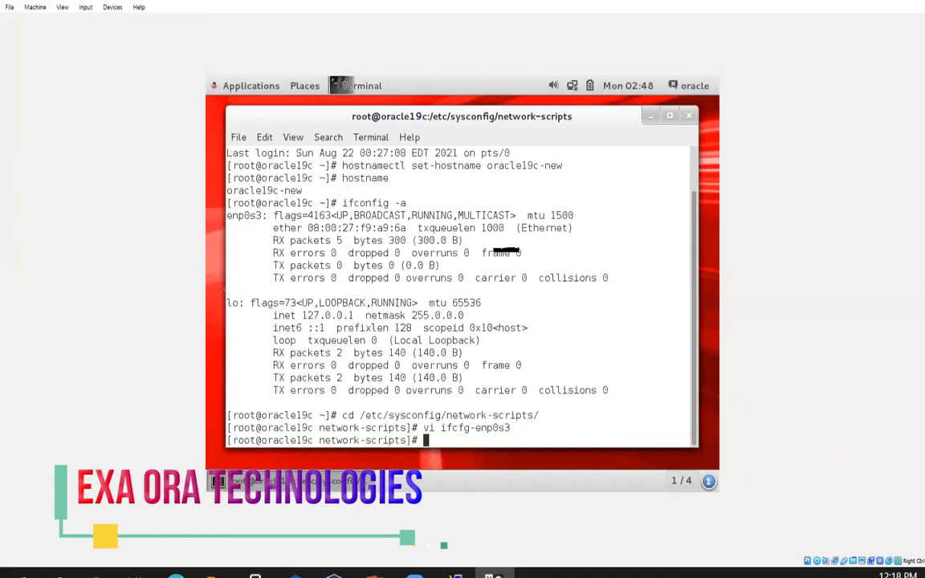
{"action": "key", "text": "Return"}
{"action": "key", "text": "Return"}
{"action": "key", "text": "Return"}
{"action": "key", "text": "Return"}
- Start the network service with systemctl start network
{"action": "type", "text": "sys"}
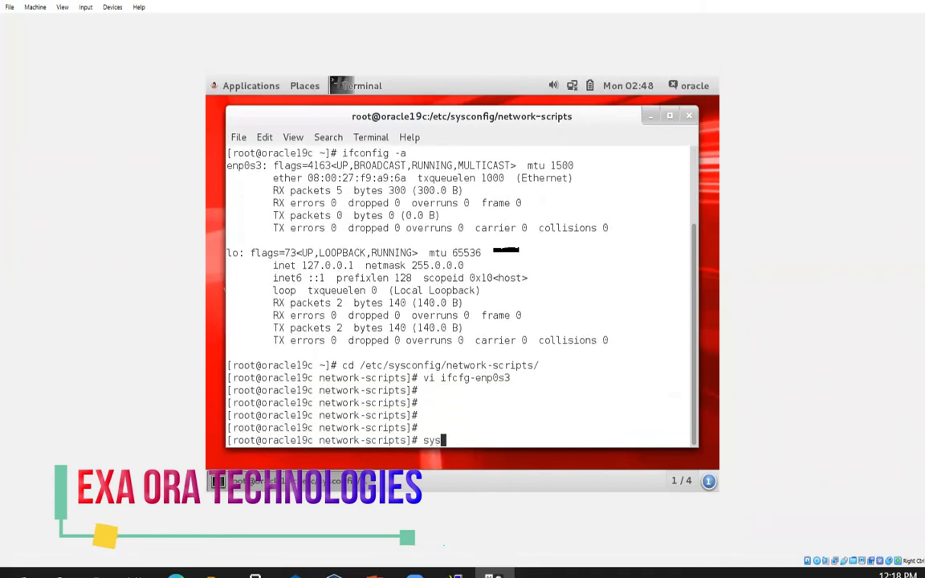
{"action": "type", "text": "temctl network "}
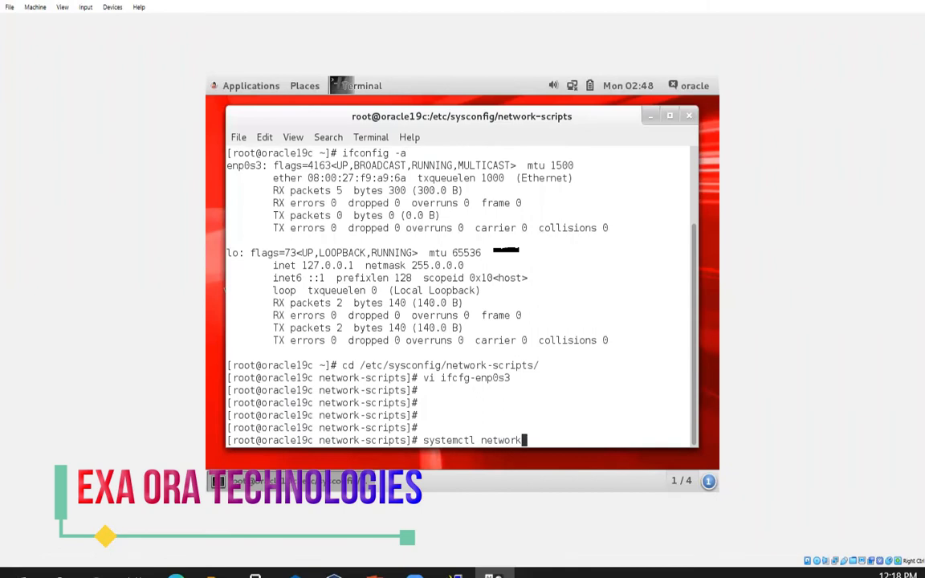
{"action": "type", "text": "start"}
{"action": "key", "text": "Return"}
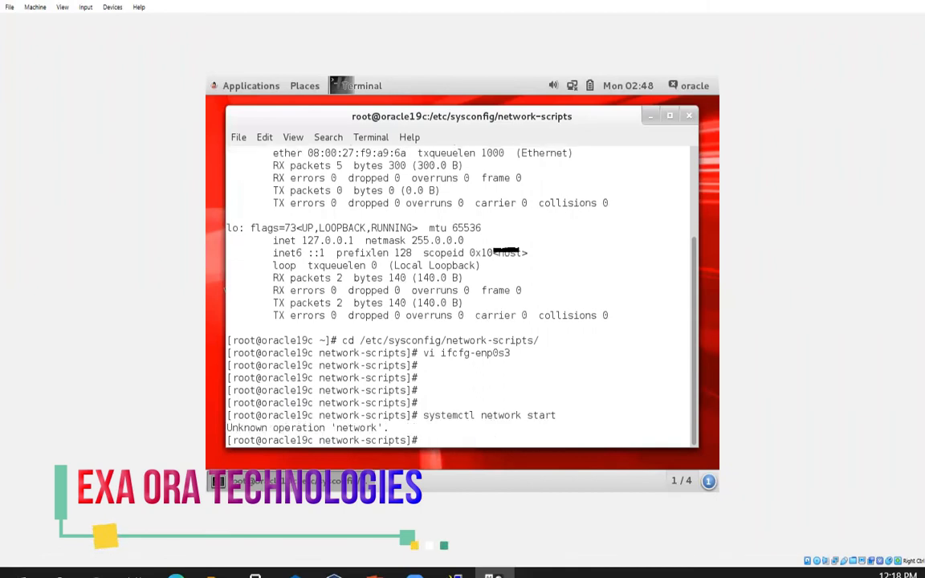
{"action": "type", "text": "systemctl sta"}
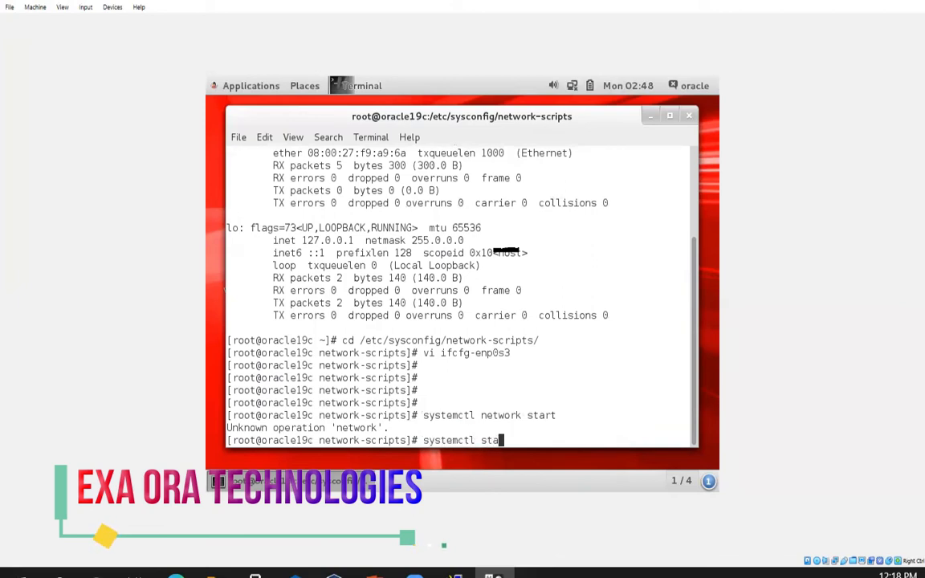
{"action": "type", "text": "rt ntwork"}
{"action": "key", "text": "BackSpace"}
{"action": "key", "text": "BackSpace"}
{"action": "key", "text": "BackSpace"}
{"action": "key", "text": "BackSpace"}
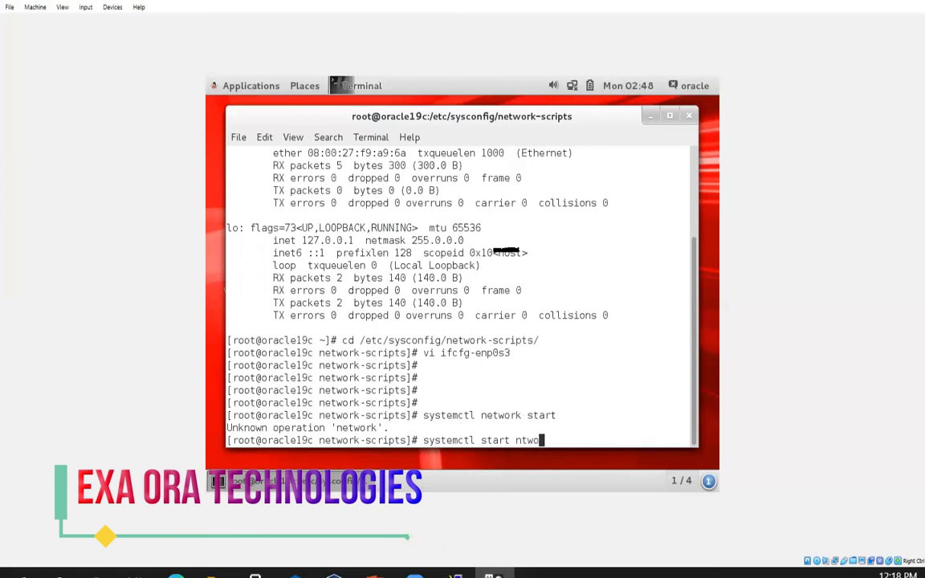
{"action": "key", "text": "BackSpace"}
{"action": "type", "text": "etwo"}
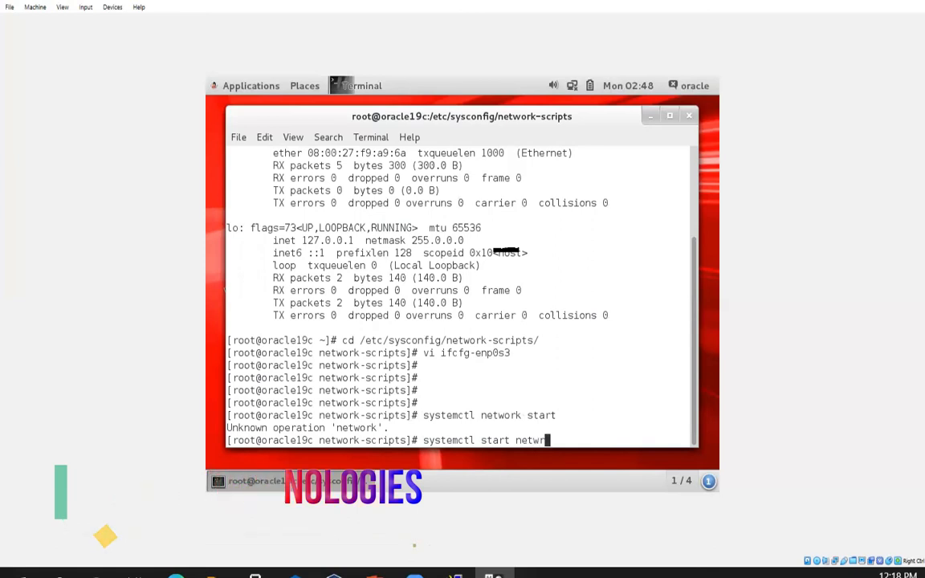
{"action": "type", "text": "rk"}
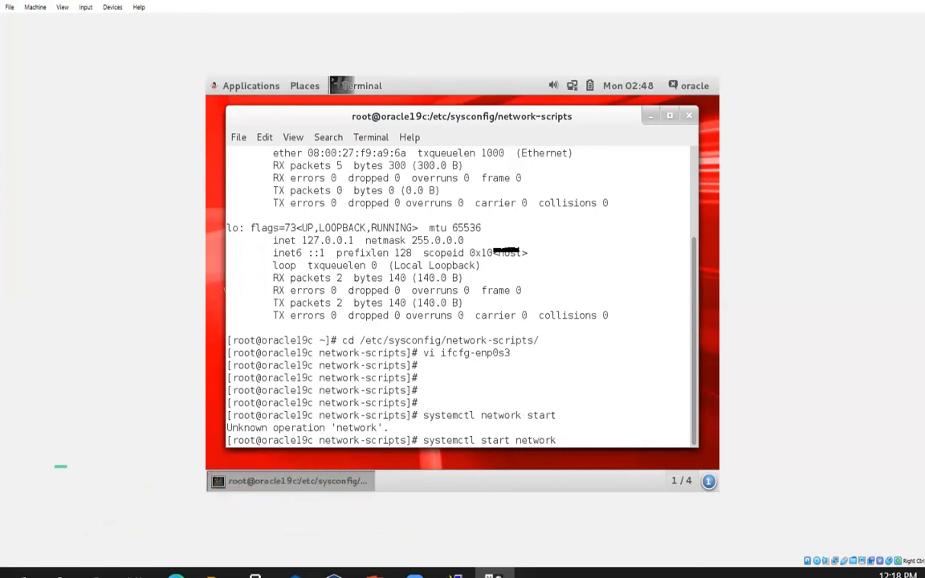
{"action": "key", "text": "Return"}
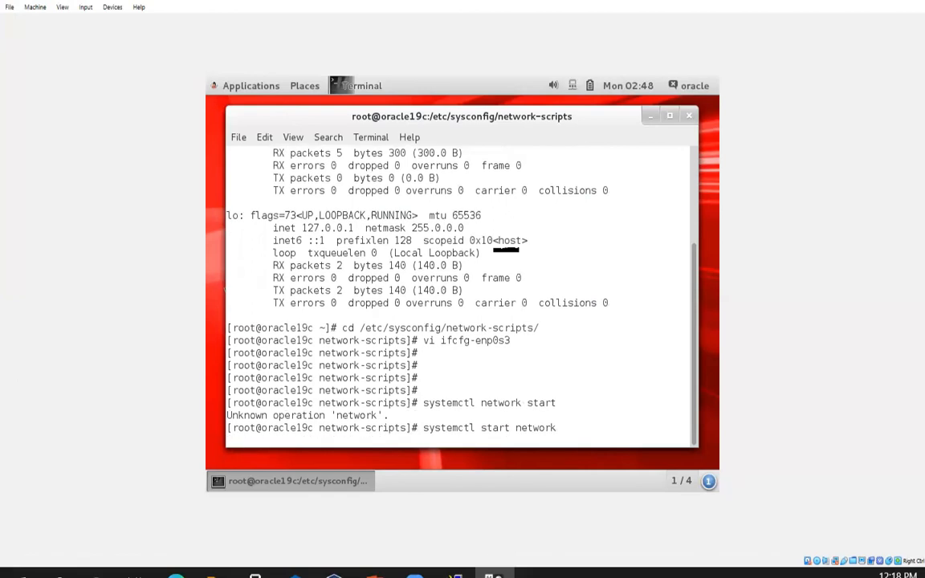
- Check the network service status, which shows active (exited)
{"action": "type", "text": "systemctl status network"}
{"action": "key", "text": "Return"}
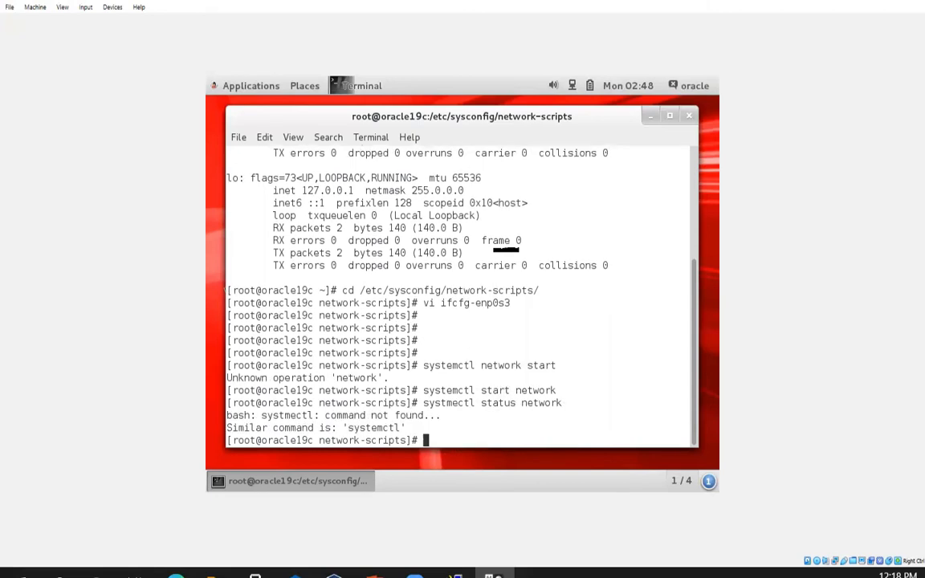
{"action": "type", "text": "systemctl status network"}
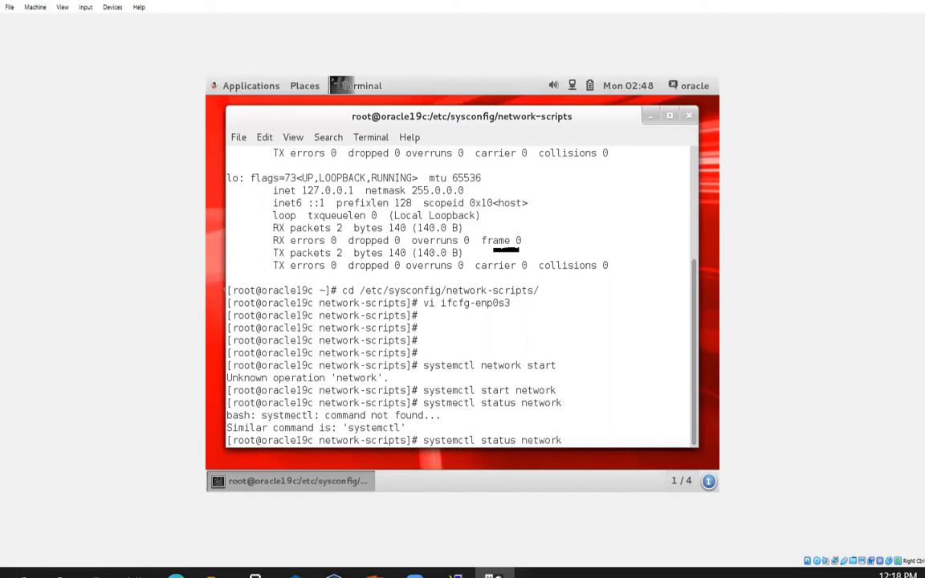
{"action": "key", "text": "Return"}
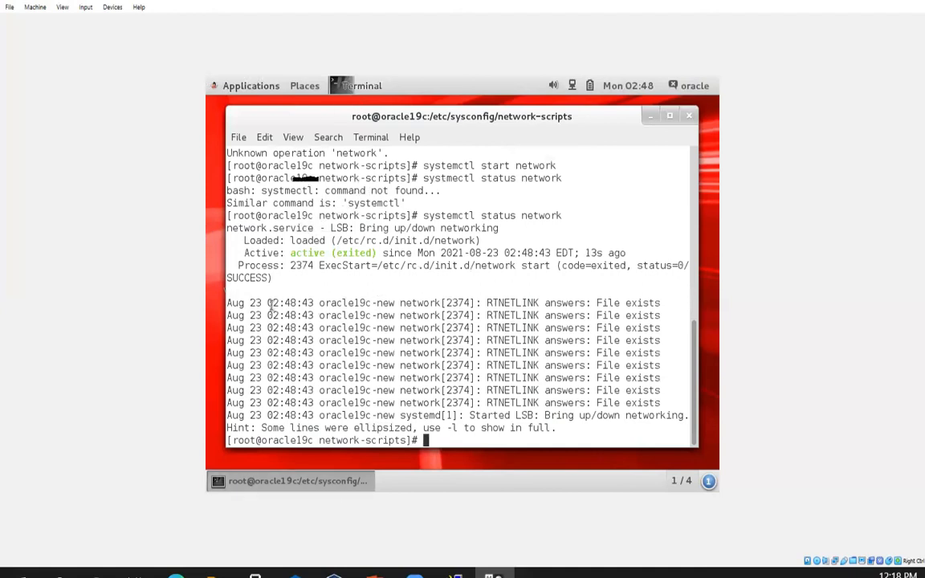
{"action": "left_click_drag", "start_coordinate": [286, 253], "coordinate": [376, 253]}
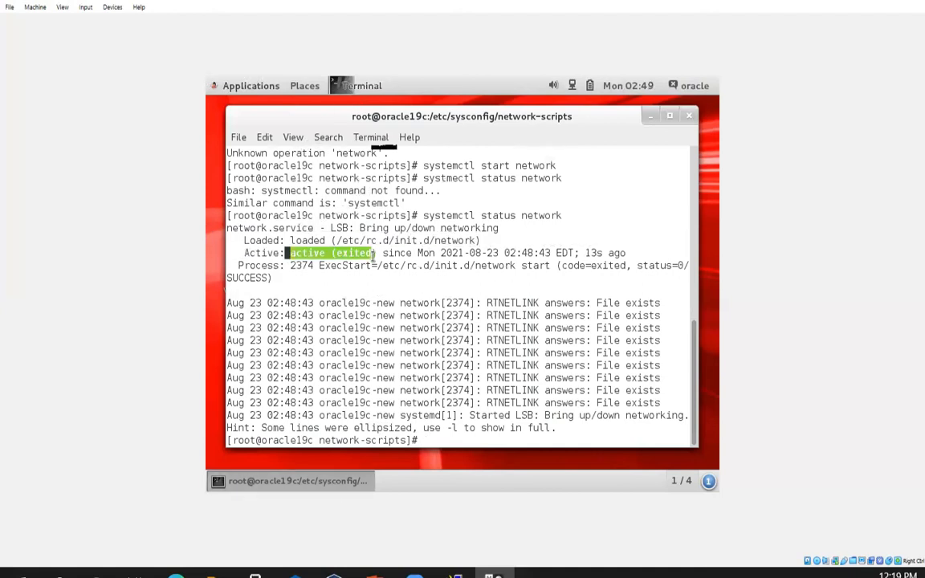
- Run ifconfig -a to confirm enp0s3 now has address 192.168.18.59
{"action": "type", "text": "ifconfing -a"}
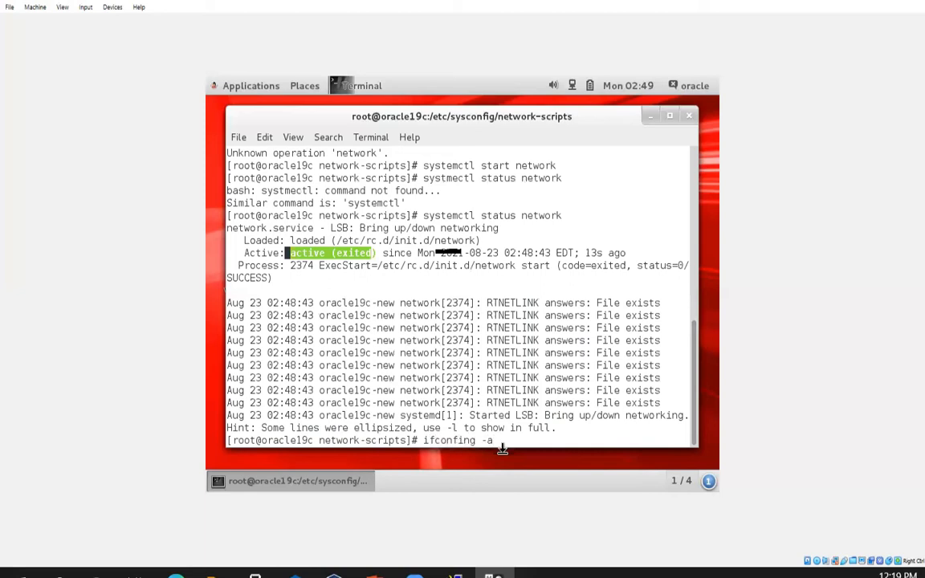
{"action": "key", "text": "Return"}
{"action": "type", "text": "ifc"}
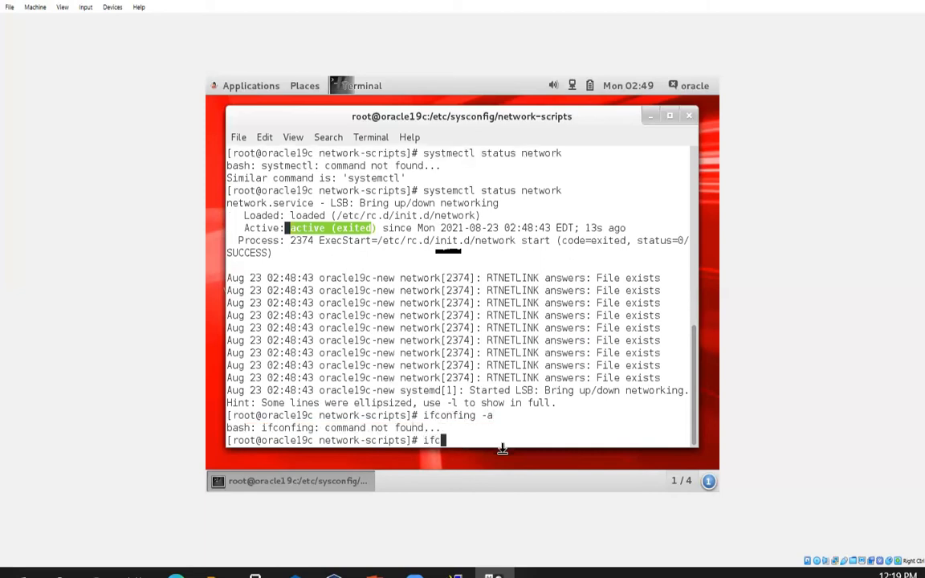
{"action": "type", "text": "onfig -a"}
{"action": "key", "text": "Return"}
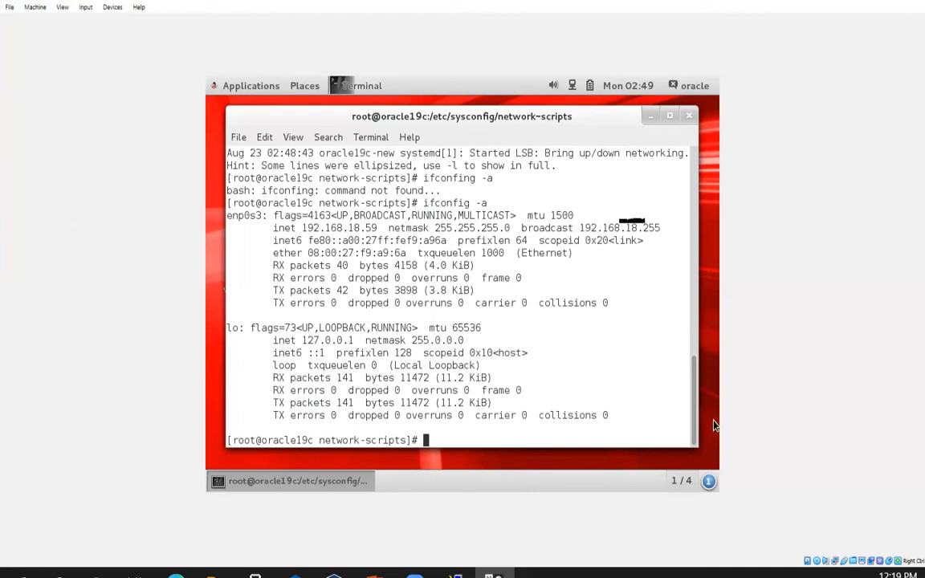
{"action": "double_click", "coordinate": [636, 401]}
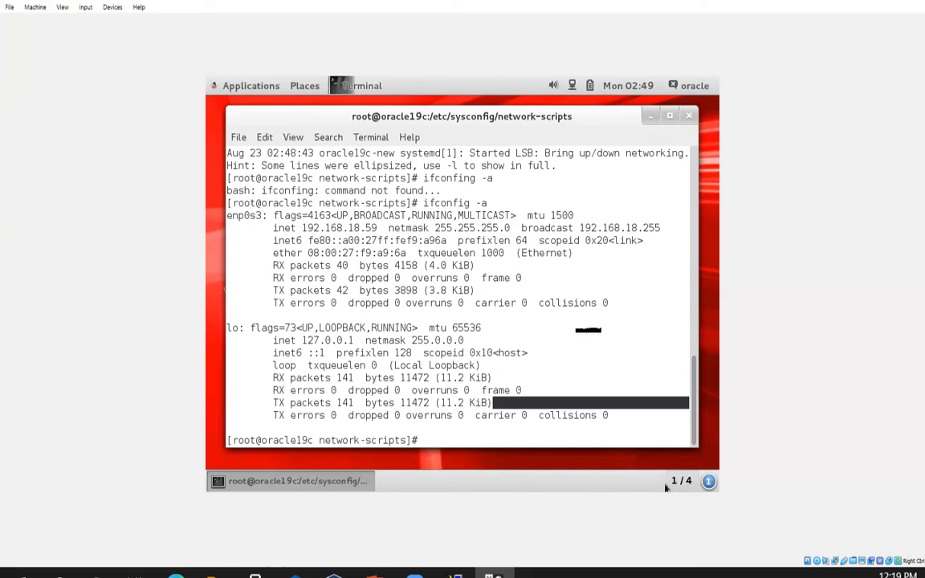
{"action": "double_click", "coordinate": [665, 365]}
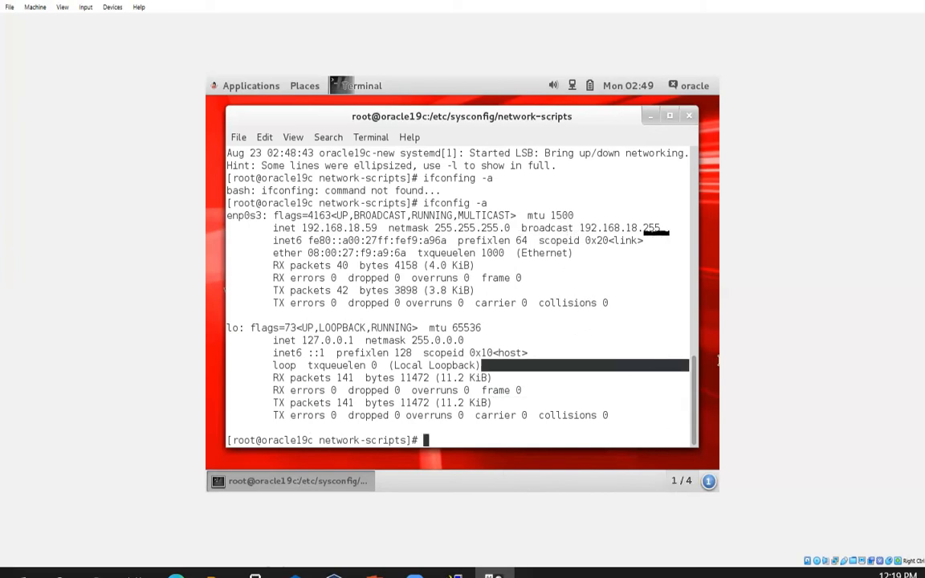
{"action": "left_click_drag", "start_coordinate": [384, 366], "coordinate": [523, 365]}
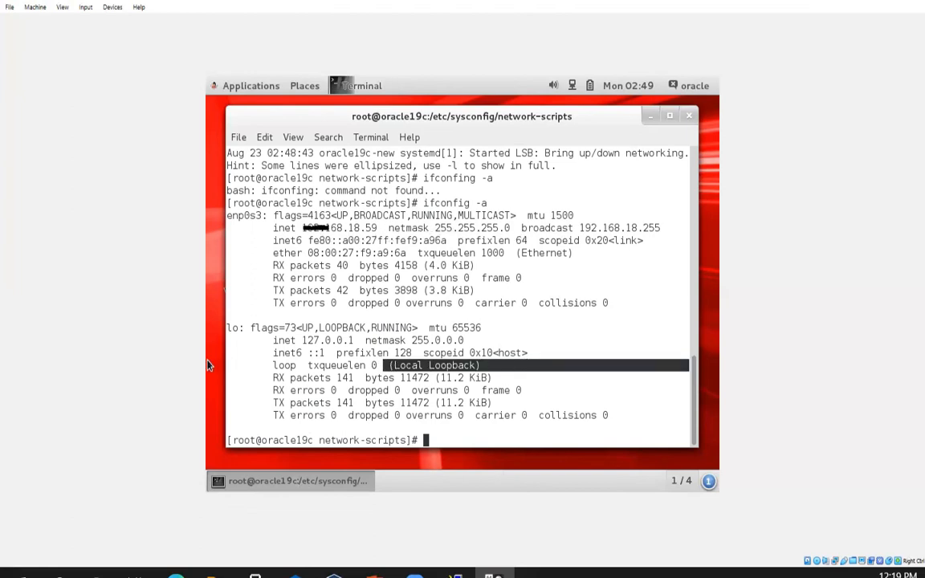
{"action": "left_click_drag", "start_coordinate": [207, 355], "coordinate": [288, 356]}
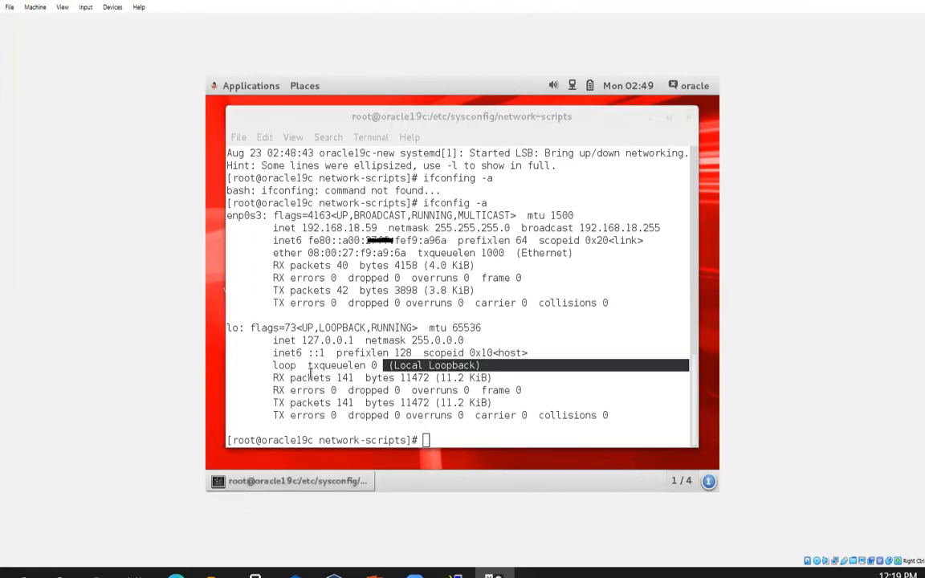
{"action": "left_click", "coordinate": [435, 439]}
- Ping the clone's own address 192.168.18.59 and stop it with Ctrl+C
{"action": "type", "text": "ping "}
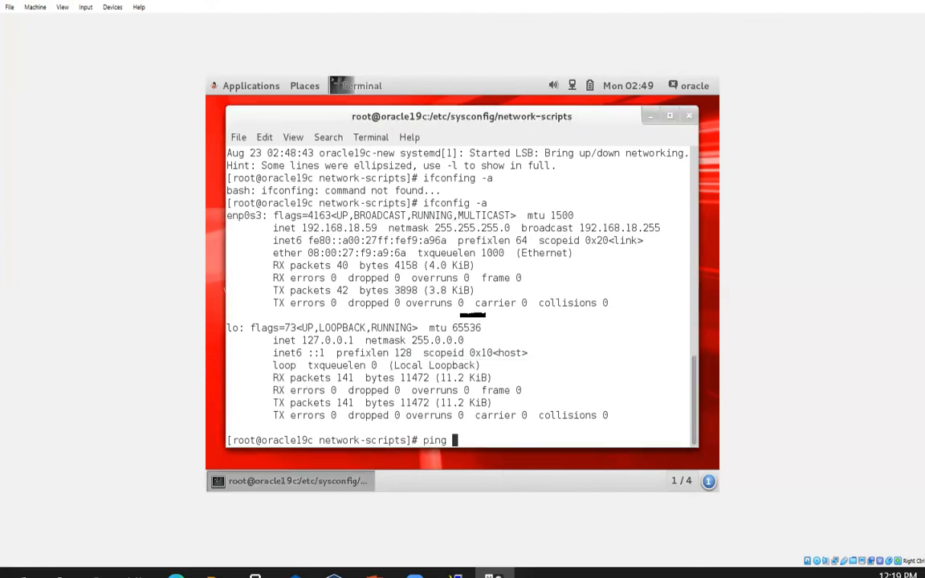
{"action": "type", "text": "192.168.18.58"}
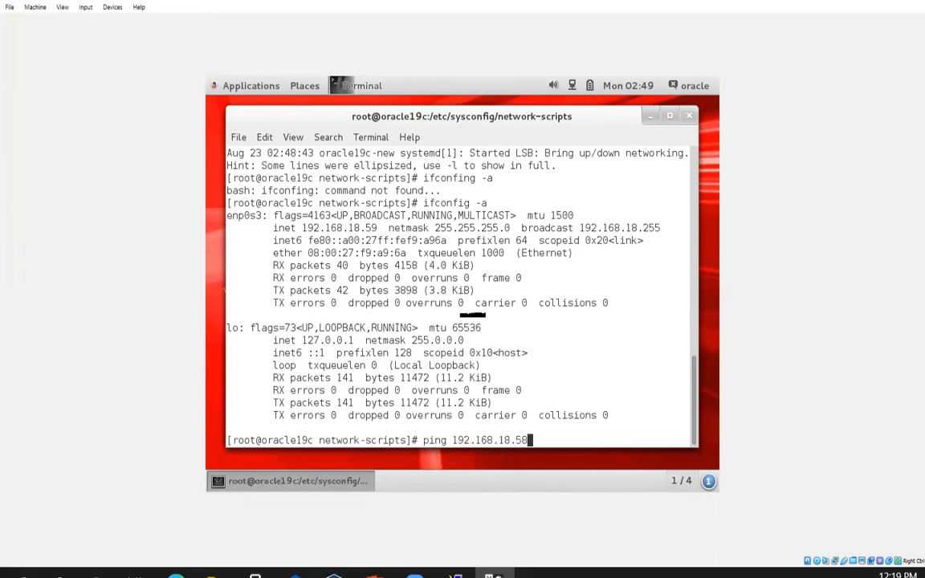
{"action": "key", "text": "BackSpace"}
{"action": "type", "text": "9"}
{"action": "key", "text": "Return"}
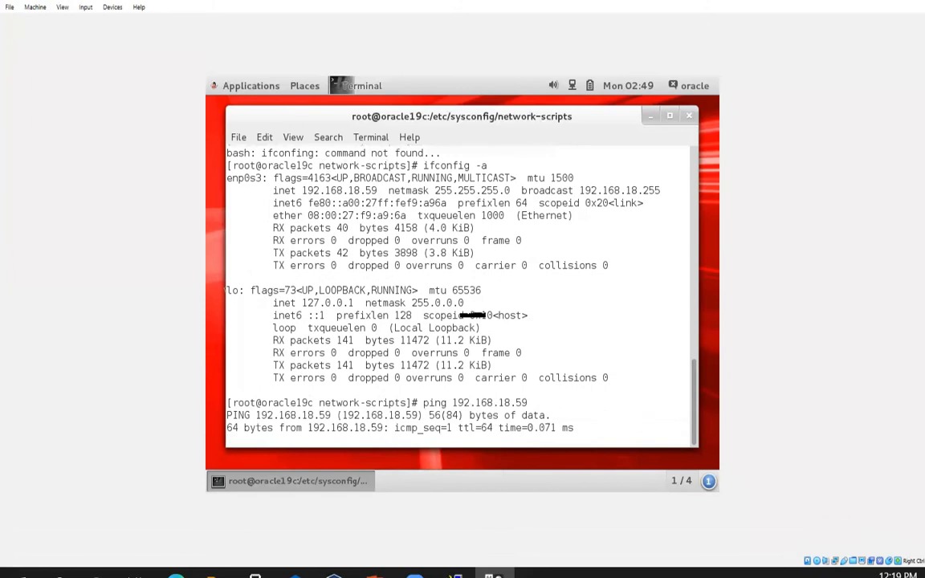
{"action": "key", "text": "ctrl+c"}
{"action": "key", "text": "Return"}
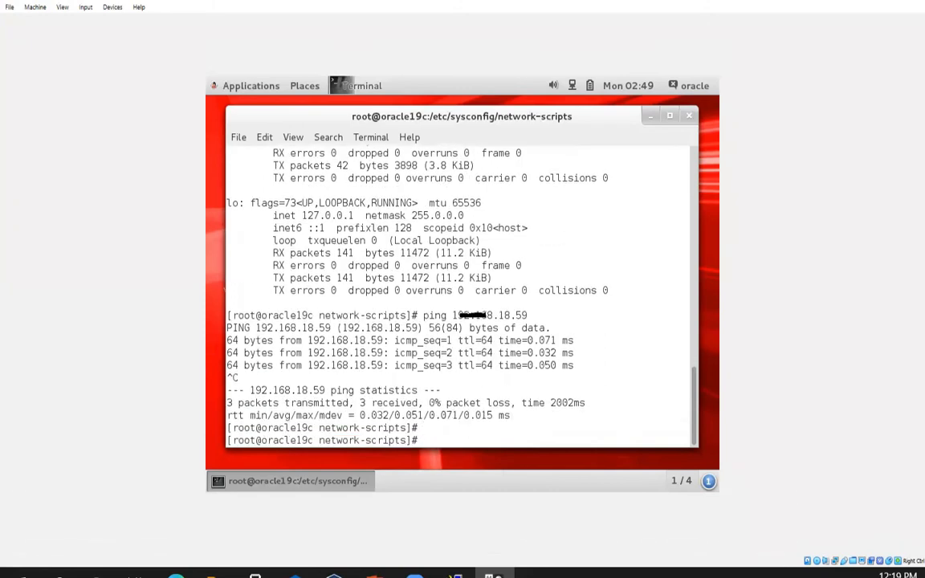
- Ping google.com to verify internet access, then stop it
{"action": "type", "text": "p"}
{"action": "type", "text": "google.com"}
{"action": "key", "text": "Return"}
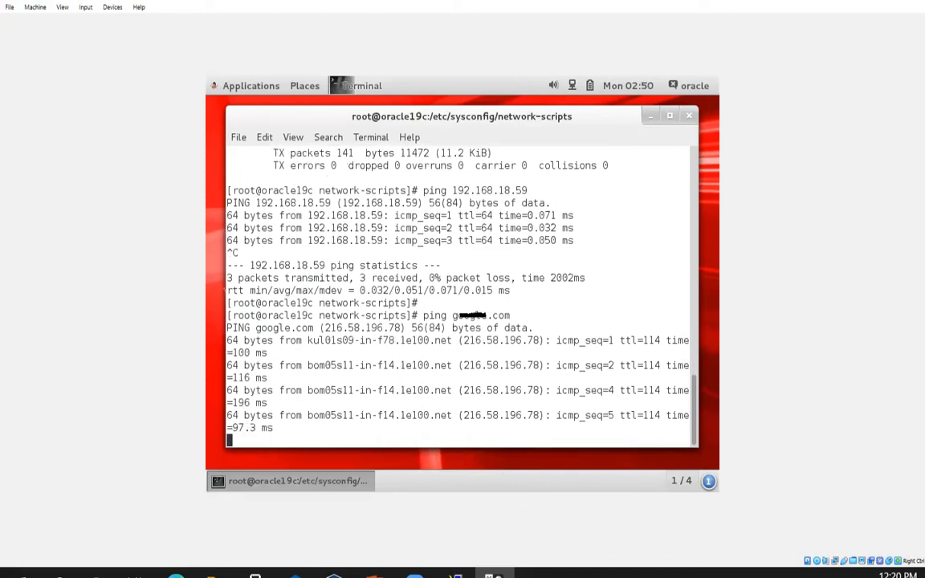
{"action": "key", "text": "ctrl+c"}
{"action": "key", "text": "Return"}
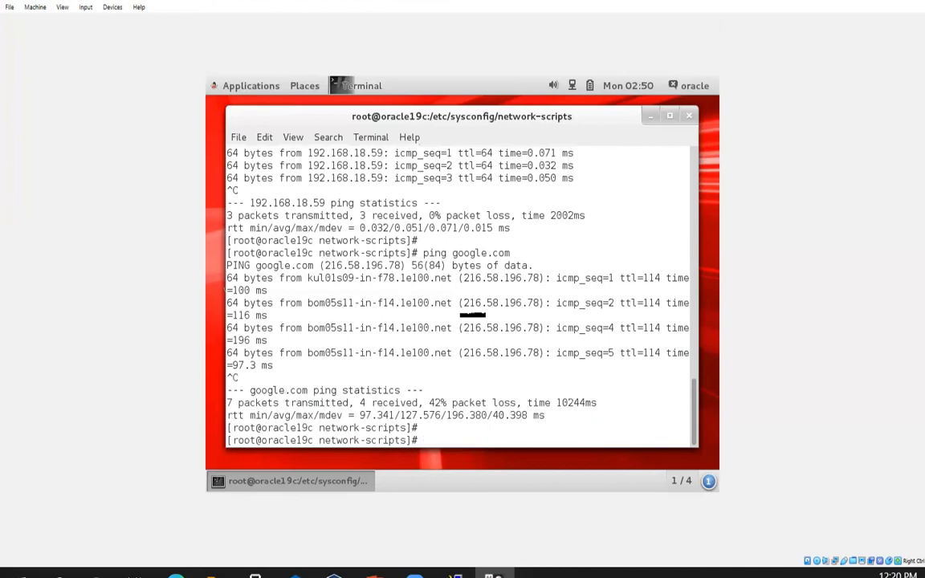
- Ping oracle19c-new, which fails as unknown host, and check the hostname
{"action": "type", "text": "ping oracle19c-new"}
{"action": "key", "text": "Return"}
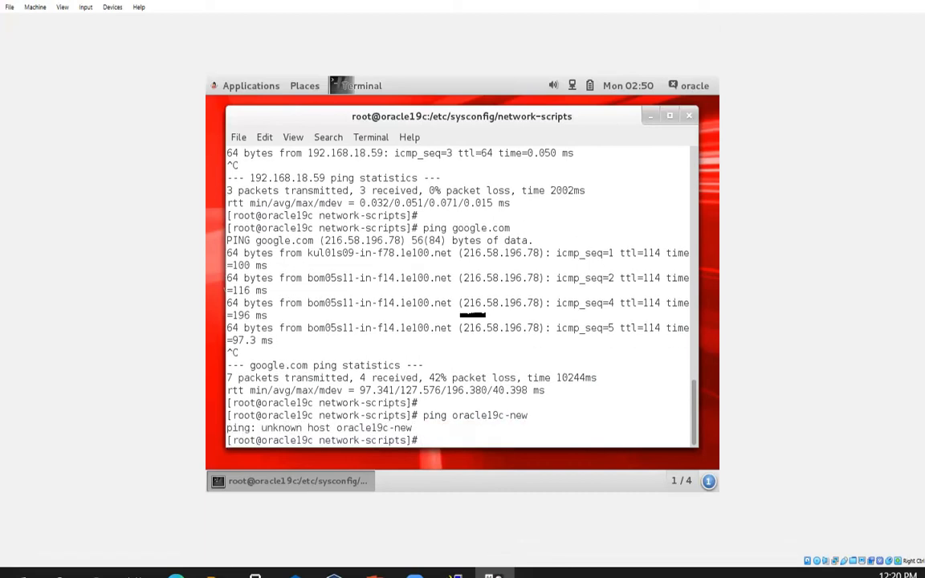
{"action": "type", "text": "hostname"}
{"action": "key", "text": "Return"}
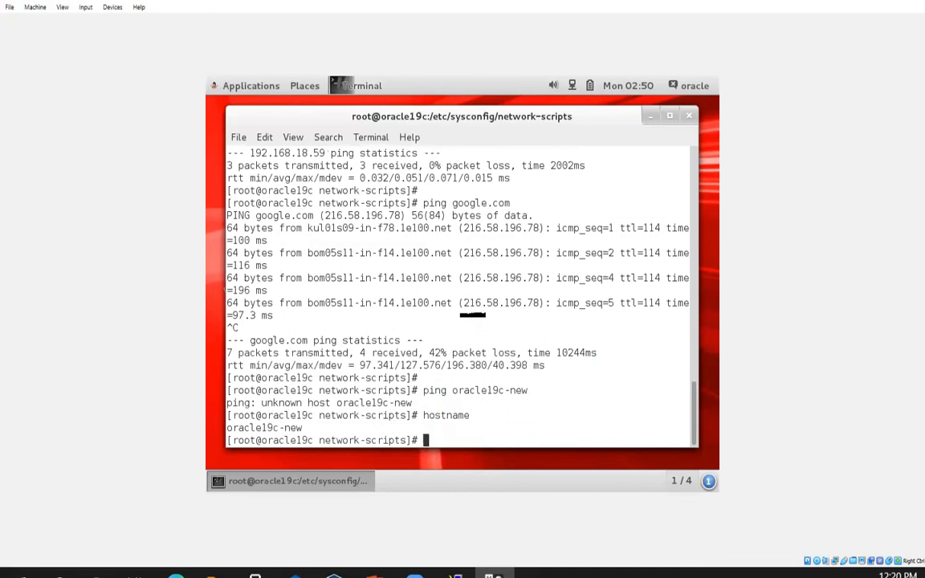
- Try to open the hosts file in vi, which opens an empty /etc/host
{"action": "type", "text": "vi /etc/ho"}
{"action": "key", "text": "BackSpace"}
{"action": "key", "text": "BackSpace"}
{"action": "type", "text": "host"}
{"action": "key", "text": "Return"}
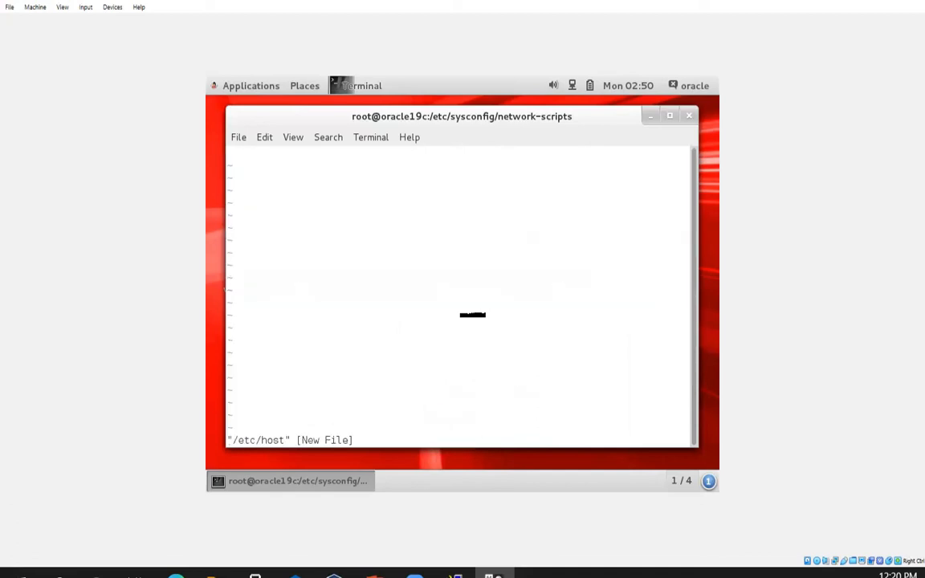
- Quit the empty file and open /etc/hosts in vi instead
{"action": "type", "text": ":q"}
{"action": "key", "text": "Return"}
{"action": "key", "text": "Up"}
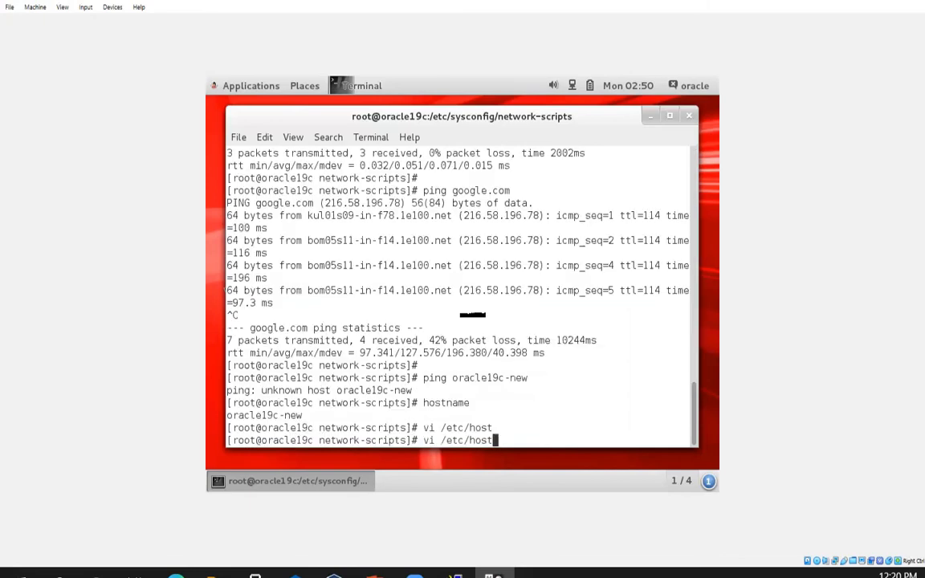
{"action": "type", "text": "s"}
{"action": "key", "text": "Return"}
- Delete the commented 192.168.31.162 line and highlight the 192.168.219.203 oracle19c entry
{"action": "key", "text": "Down"}
{"action": "key", "text": "Down"}
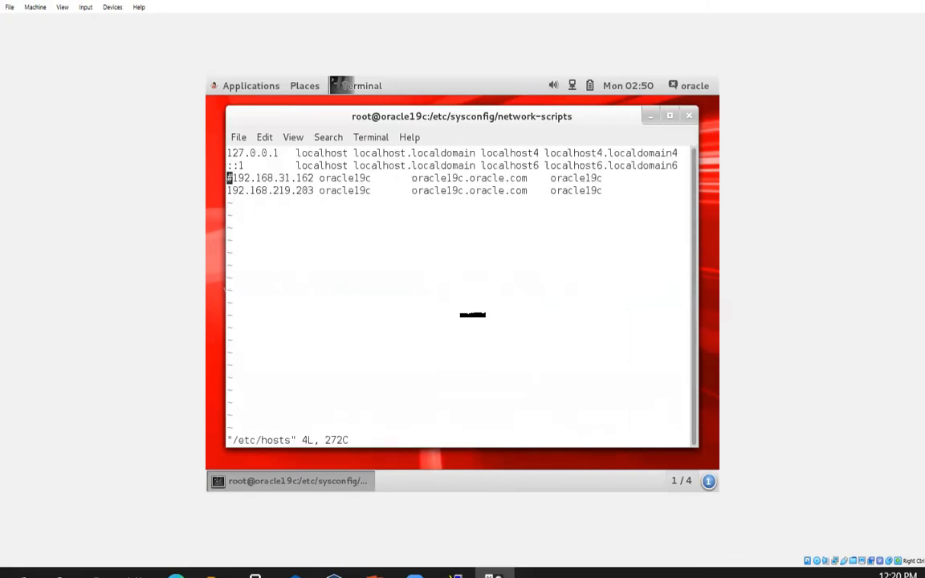
{"action": "key", "text": "d"}
{"action": "key", "text": "d"}
{"action": "key", "text": "Right"}
{"action": "key", "text": "Right"}
{"action": "key", "text": "Right"}
{"action": "key", "text": "Right"}
{"action": "key", "text": "Right"}
{"action": "key", "text": "Right"}
{"action": "key", "text": "Right"}
{"action": "key", "text": "Right"}
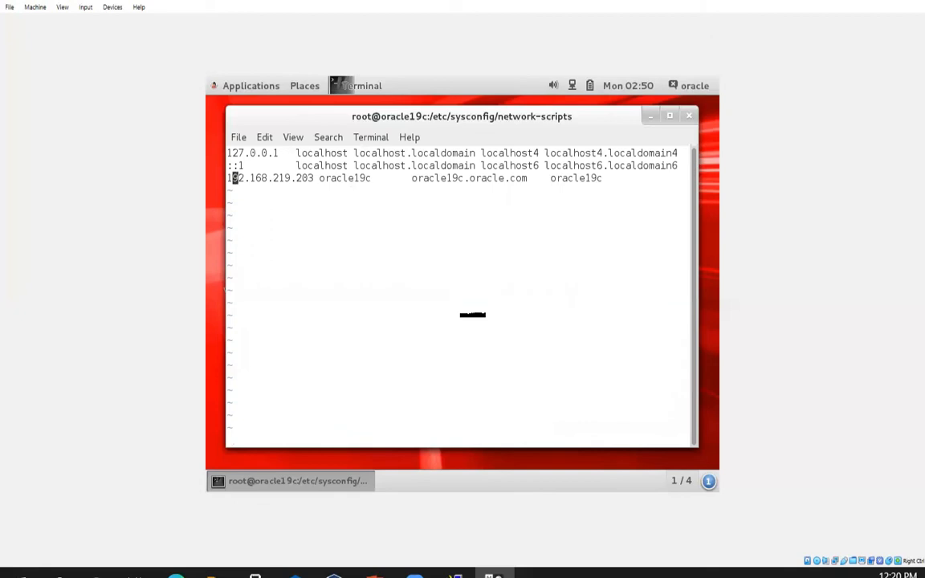
{"action": "key", "text": "Right"}
{"action": "key", "text": "Right"}
{"action": "key", "text": "Right"}
{"action": "key", "text": "Right"}
{"action": "key", "text": "Right"}
{"action": "key", "text": "Right"}
{"action": "key", "text": "Right"}
{"action": "key", "text": "Right"}
{"action": "key", "text": "Right"}
{"action": "key", "text": "Right"}
{"action": "key", "text": "Right"}
{"action": "key", "text": "Right"}
{"action": "key", "text": "Right"}
{"action": "key", "text": "Right"}
{"action": "key", "text": "Right"}
{"action": "key", "text": "Right"}
{"action": "key", "text": "Right"}
{"action": "key", "text": "Right"}
{"action": "key", "text": "Right"}
{"action": "key", "text": "Right"}
{"action": "key", "text": "Left"}
{"action": "key", "text": "Left"}
{"action": "key", "text": "Left"}
{"action": "key", "text": "Left"}
{"action": "key", "text": "Left"}
{"action": "key", "text": "Left"}
{"action": "key", "text": "Left"}
{"action": "key", "text": "Left"}
{"action": "key", "text": "Left"}
{"action": "key", "text": "Left"}
{"action": "key", "text": "Left"}
{"action": "key", "text": "Left"}
{"action": "key", "text": "Left"}
{"action": "key", "text": "Left"}
{"action": "key", "text": "Left"}
{"action": "key", "text": "Left"}
{"action": "key", "text": "Left"}
{"action": "key", "text": "Left"}
{"action": "key", "text": "Left"}
{"action": "key", "text": "Left"}
{"action": "key", "text": "Left"}
{"action": "key", "text": "Left"}
{"action": "key", "text": "Left"}
{"action": "key", "text": "Left"}
{"action": "key", "text": "Left"}
{"action": "key", "text": "Left"}
{"action": "key", "text": "Left"}
{"action": "key", "text": "Left"}
{"action": "key", "text": "Left"}
{"action": "key", "text": "Left"}
{"action": "key", "text": "Left"}
{"action": "key", "text": "Left"}
{"action": "key", "text": "Left"}
{"action": "key", "text": "Left"}
{"action": "left_click_drag", "start_coordinate": [231, 177], "coordinate": [387, 232]}
{"action": "left_click", "coordinate": [215, 412]}
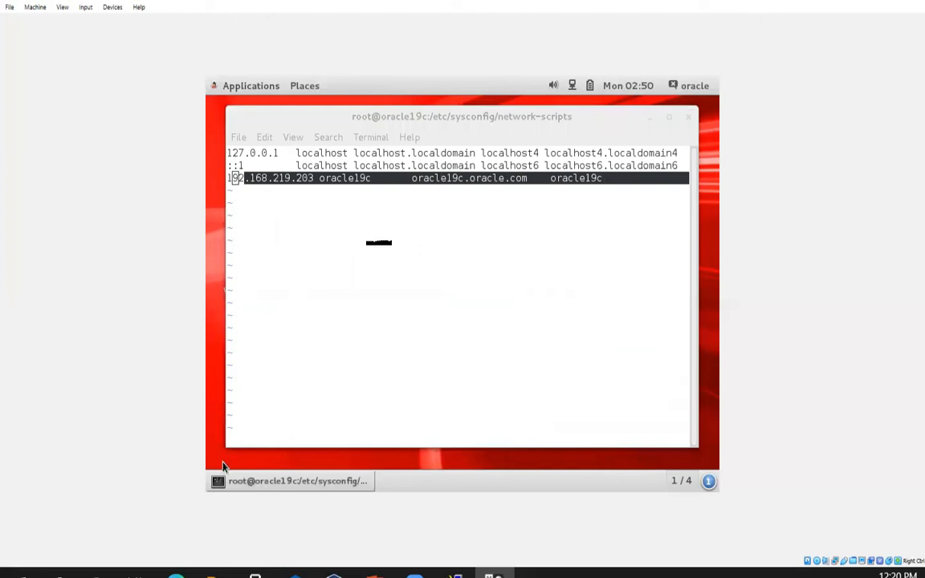
- Add the line '192.168.18.59 oracle19c-new oracle19c-new.oracle.com oracle19c-new' to /etc/hosts
{"action": "left_click", "coordinate": [295, 430]}
{"action": "type", "text": "o"}
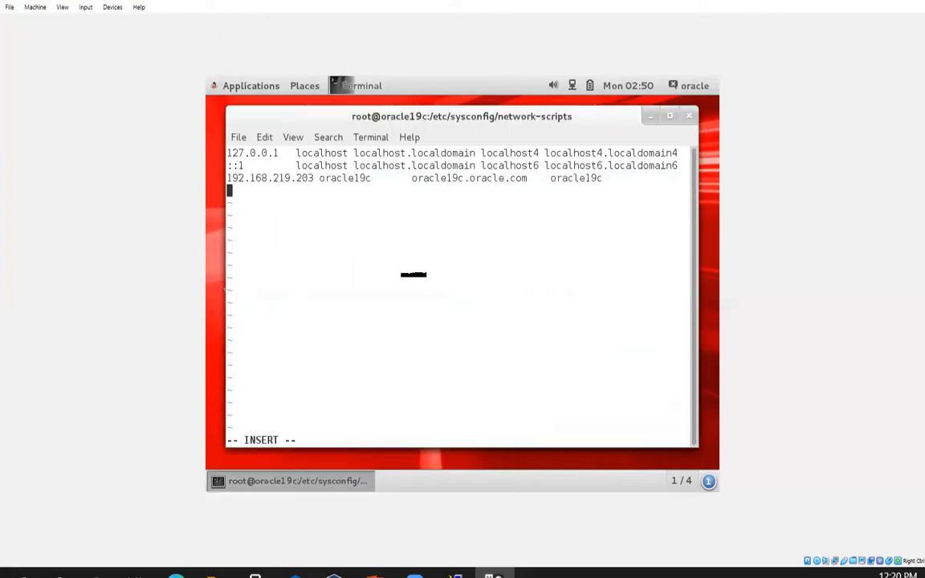
{"action": "type", "text": "192.168.18.59"}
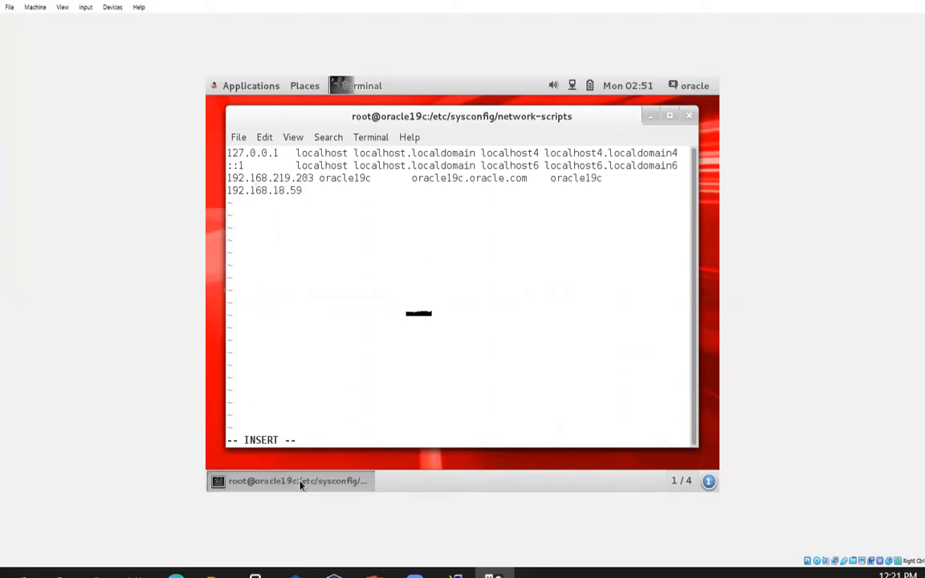
{"action": "key", "text": "Tab"}
{"action": "type", "text": "oracle19c-new"}
{"action": "key", "text": "Tab"}
{"action": "key", "text": "Tab"}
{"action": "type", "text": "oracle19c"}
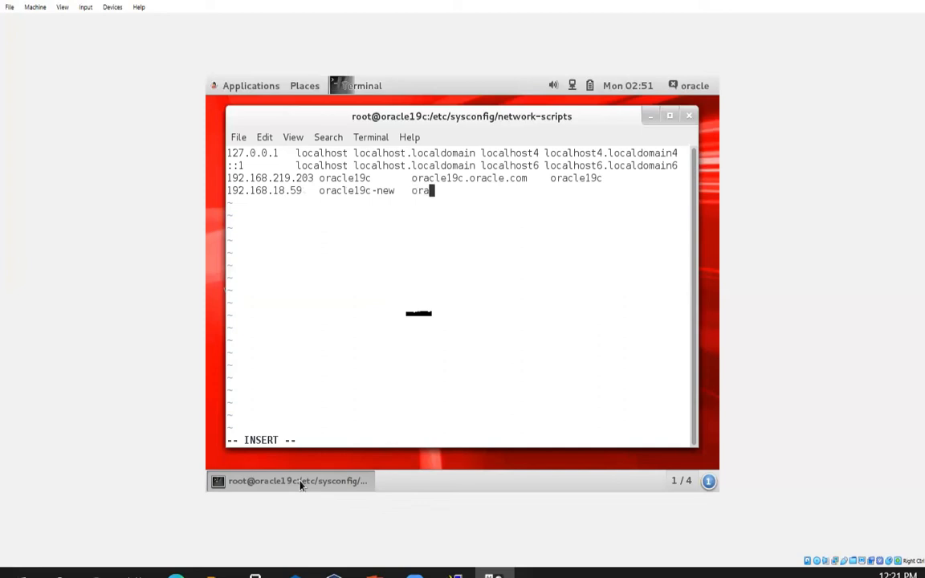
{"action": "type", "text": "-"}
{"action": "type", "text": "oracle.com"}
{"action": "key", "text": "Tab"}
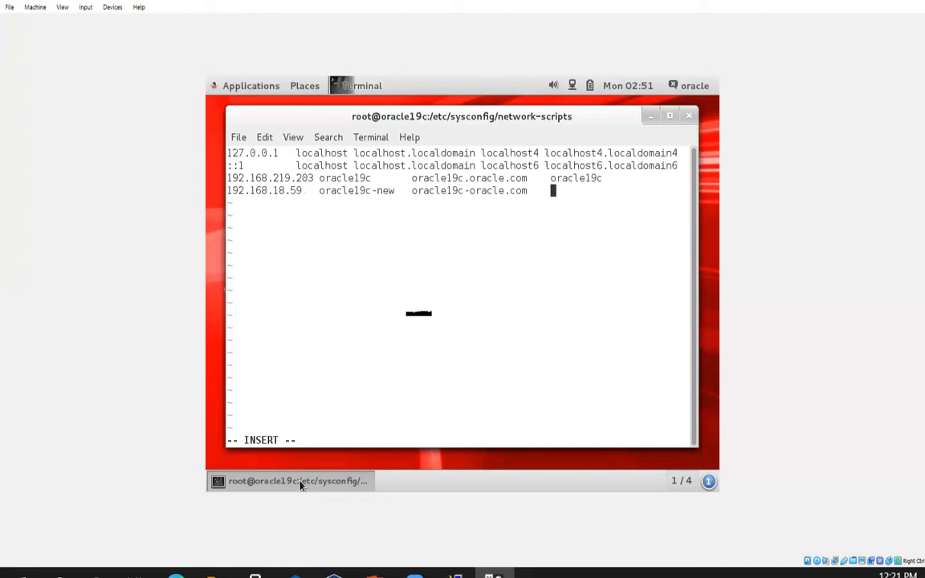
{"action": "key", "text": "BackSpace"}
{"action": "key", "text": "BackSpace"}
{"action": "key", "text": "BackSpace"}
{"action": "key", "text": "BackSpace"}
{"action": "key", "text": "BackSpace"}
{"action": "key", "text": "BackSpace"}
{"action": "key", "text": "BackSpace"}
{"action": "key", "text": "BackSpace"}
{"action": "key", "text": "BackSpace"}
{"action": "key", "text": "BackSpace"}
{"action": "type", "text": "new.oracle.com"}
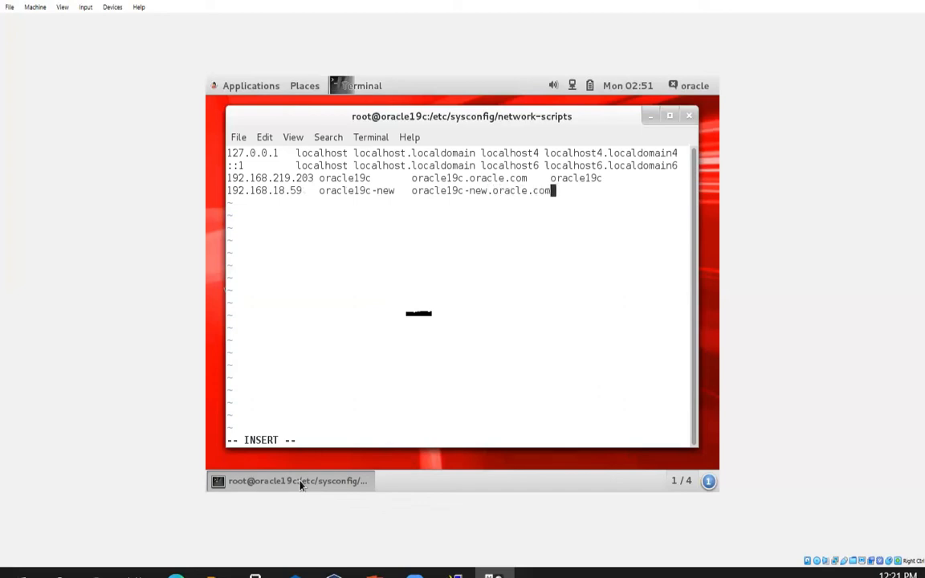
{"action": "key", "text": "Tab"}
{"action": "type", "text": "oracle19c-"}
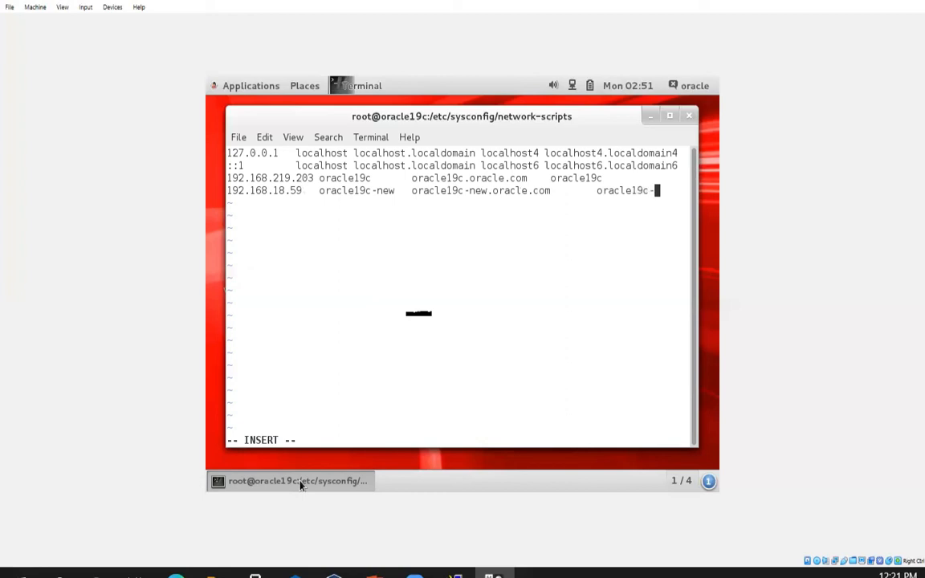
{"action": "type", "text": "new"}
- Leave insert mode and force-save /etc/hosts with :w!
{"action": "key", "text": "Escape"}
{"action": "type", "text": ":Wq!"}
{"action": "key", "text": "Return"}
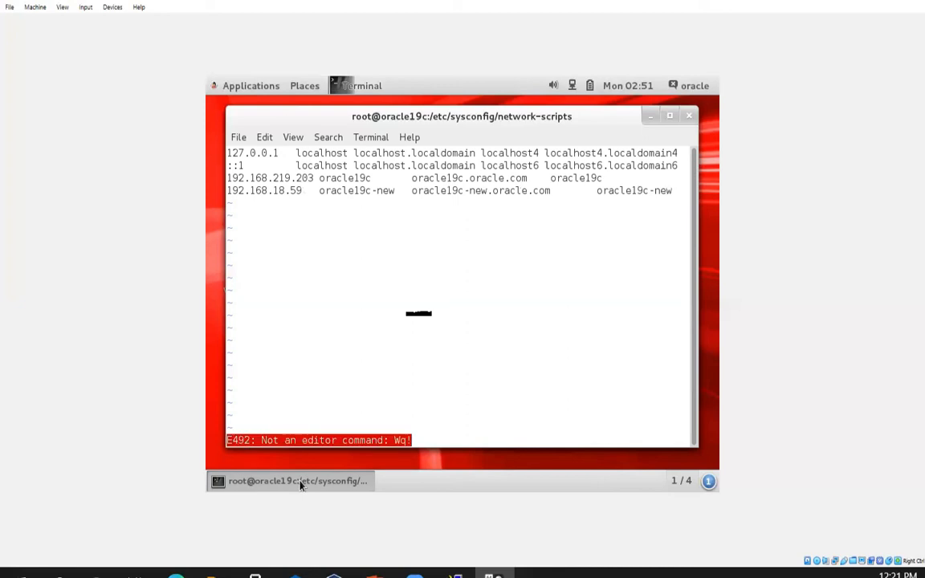
{"action": "type", "text": ":w!"}
{"action": "key", "text": "Return"}
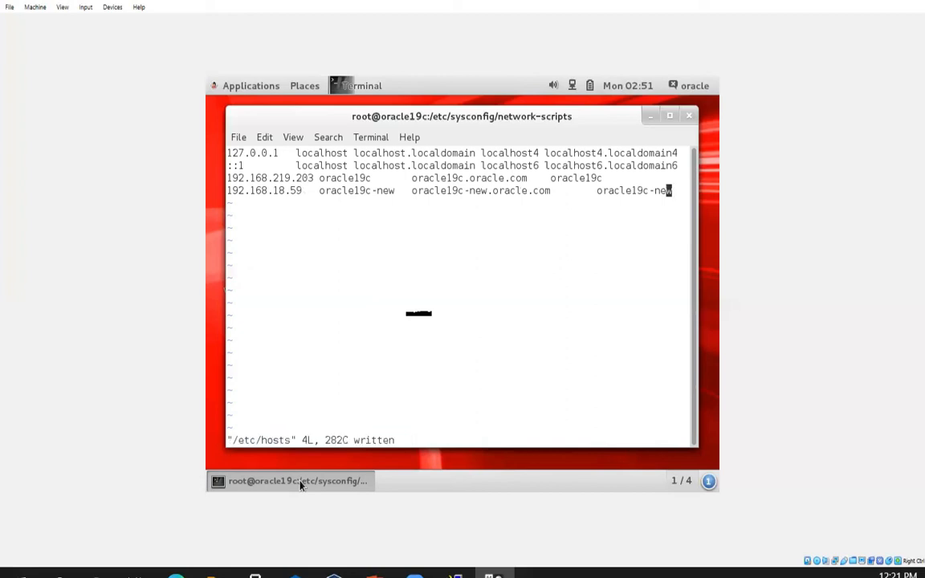
- Delete the 192.168.219.203 oracle19c line, then save and quit with :wq
{"action": "key", "text": "Left"}
{"action": "key", "text": "Left"}
{"action": "key", "text": "Left"}
{"action": "key", "text": "Left"}
{"action": "key", "text": "Left"}
{"action": "key", "text": "Left"}
{"action": "key", "text": "Left"}
{"action": "key", "text": "Left"}
{"action": "key", "text": "Left"}
{"action": "key", "text": "Left"}
{"action": "key", "text": "Left"}
{"action": "key", "text": "Left"}
{"action": "key", "text": "Left"}
{"action": "key", "text": "Left"}
{"action": "key", "text": "Left"}
{"action": "key", "text": "Left"}
{"action": "key", "text": "Left"}
{"action": "key", "text": "Left"}
{"action": "key", "text": "Left"}
{"action": "key", "text": "Left"}
{"action": "key", "text": "Left"}
{"action": "key", "text": "Left"}
{"action": "key", "text": "Left"}
{"action": "key", "text": "Left"}
{"action": "key", "text": "Left"}
{"action": "key", "text": "Left"}
{"action": "key", "text": "Left"}
{"action": "key", "text": "Left"}
{"action": "key", "text": "Left"}
{"action": "key", "text": "Left"}
{"action": "key", "text": "Left"}
{"action": "key", "text": "Left"}
{"action": "key", "text": "Up"}
{"action": "key", "text": "d"}
{"action": "key", "text": "d"}
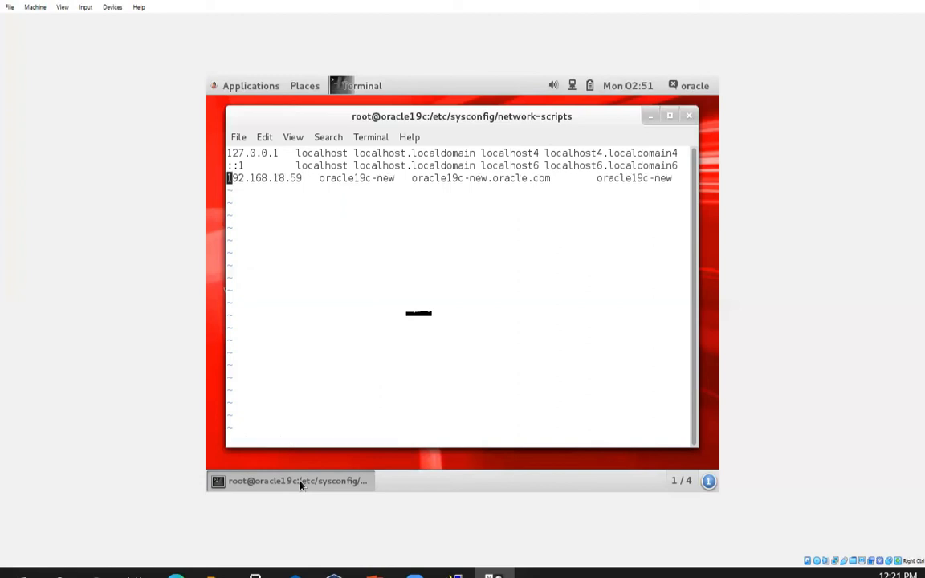
{"action": "type", "text": ":wq!"}
{"action": "key", "text": "Return"}
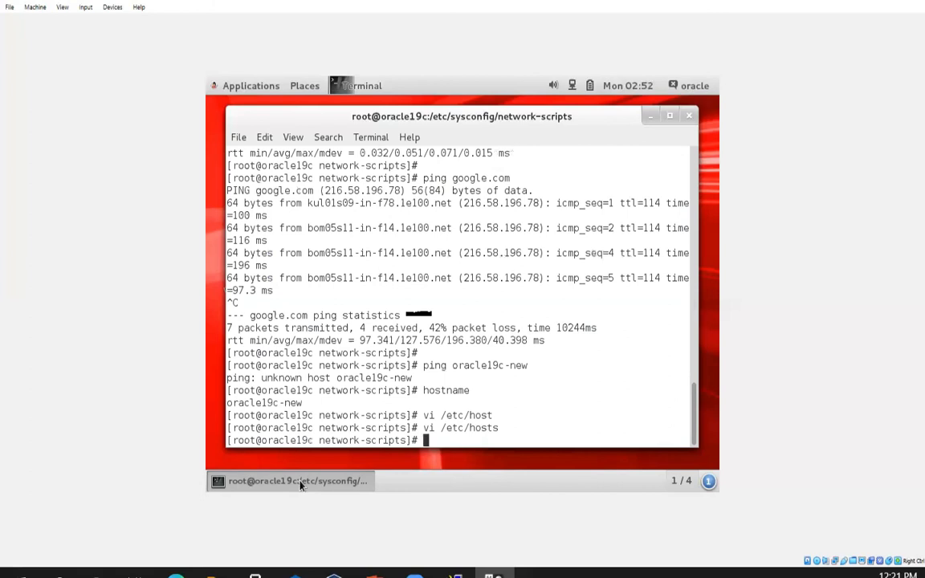
- Ping oracle19c-new, getting 192.168.18.59 replies with 0% loss, then show Activities
{"action": "type", "text": "ping oracle19c-new"}
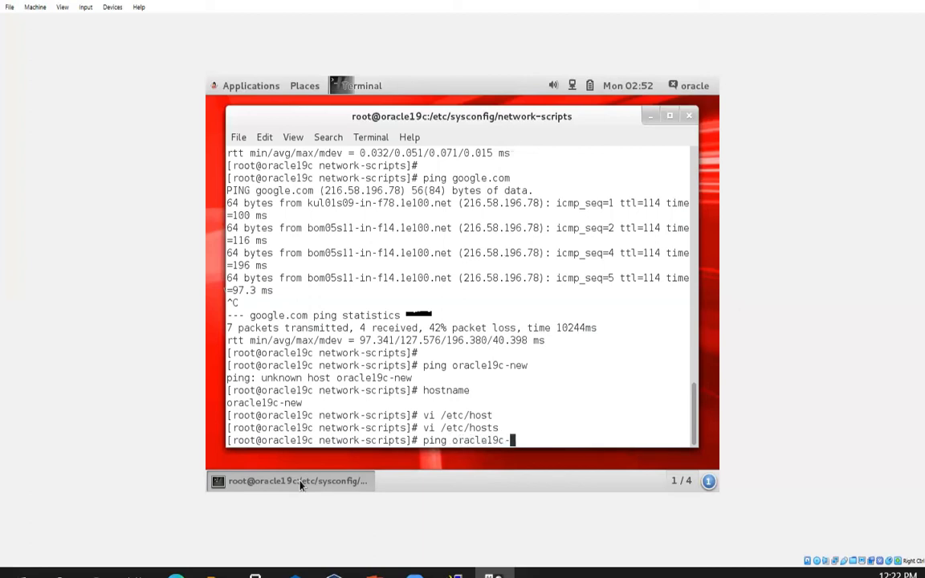
{"action": "key", "text": "Return"}
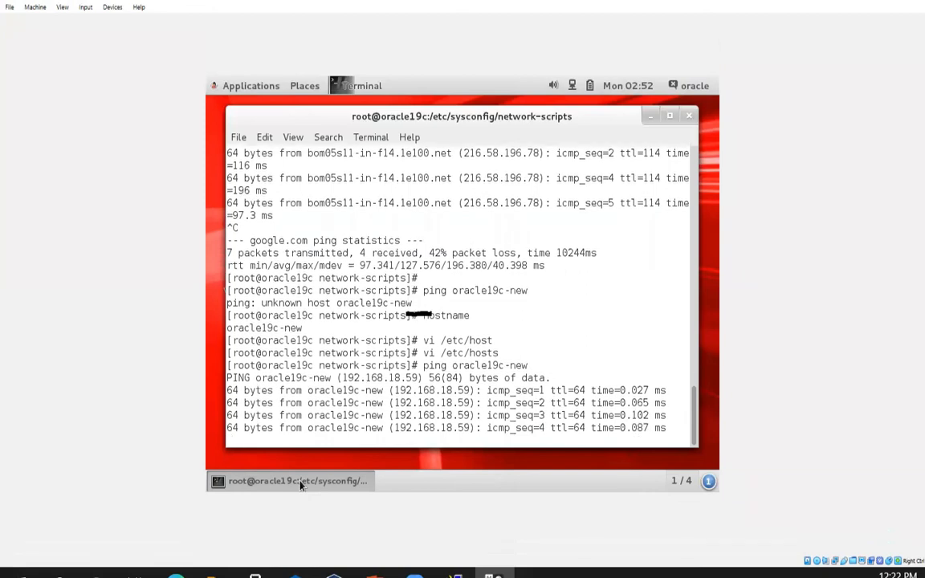
{"action": "key", "text": "ctrl+c"}
{"action": "key", "text": "Return"}
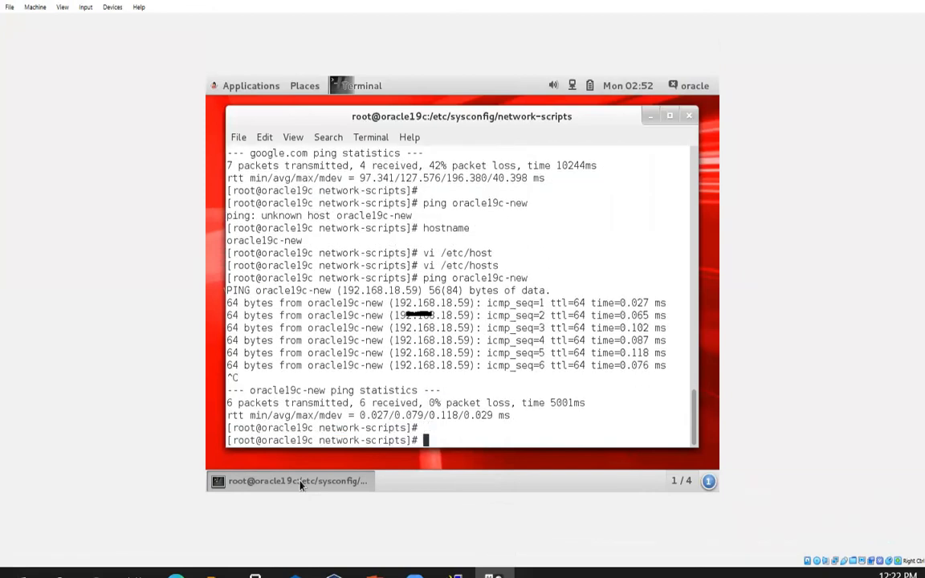
{"action": "mouse_move", "coordinate": [207, 82]}
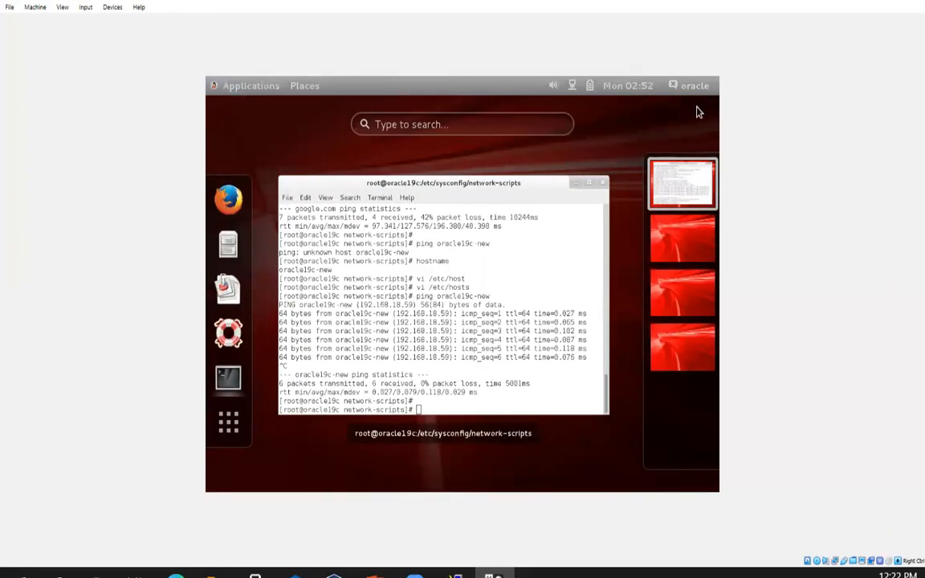
- SSH into 192.168.18.59 with PuTTY, log in as oracle, and confirm hostname oracle19c-new
{"action": "left_click", "coordinate": [455, 575]}
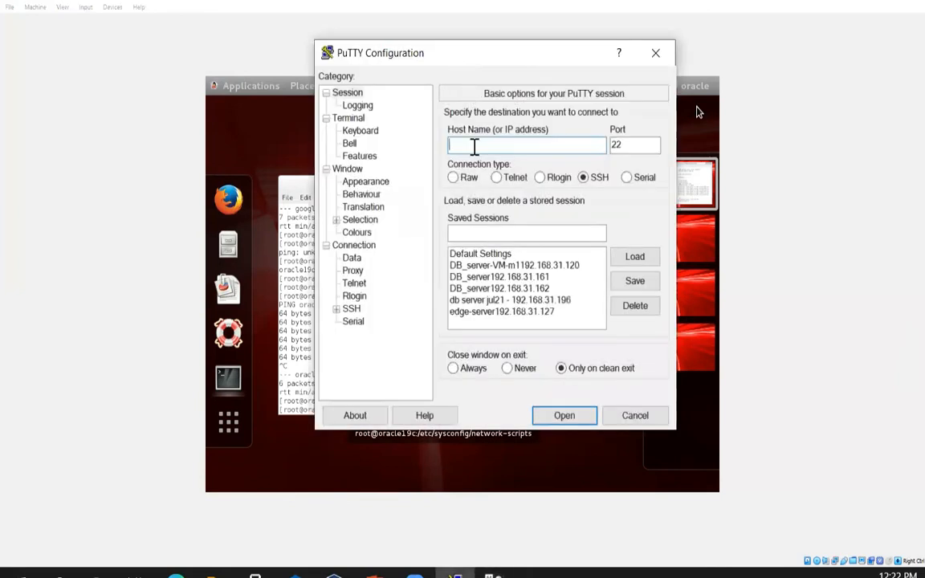
{"action": "type", "text": "192.168.18.59"}
{"action": "key", "text": "Return"}
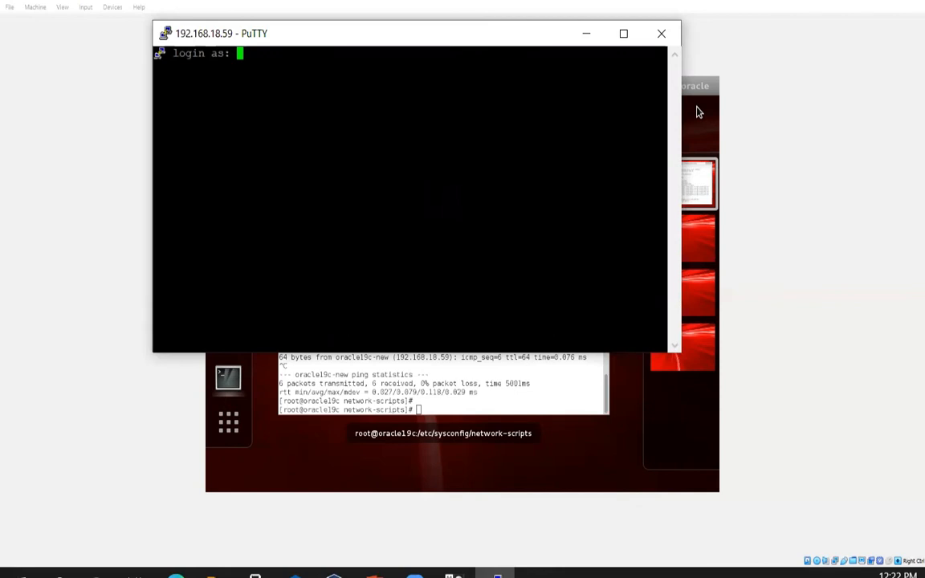
{"action": "type", "text": "oracle"}
{"action": "key", "text": "Return"}
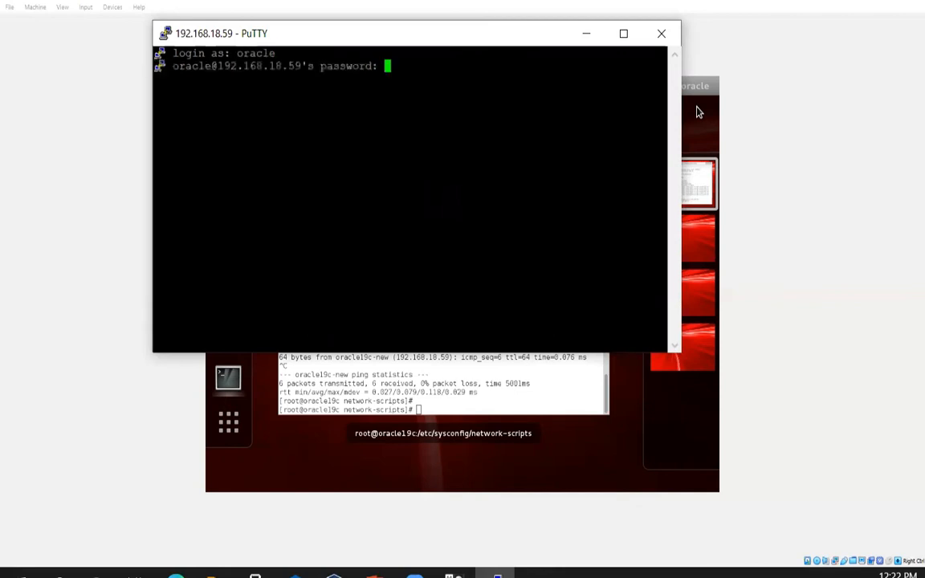
{"action": "key", "text": "Return"}
{"action": "type", "text": "hostname"}
{"action": "key", "text": "Return"}
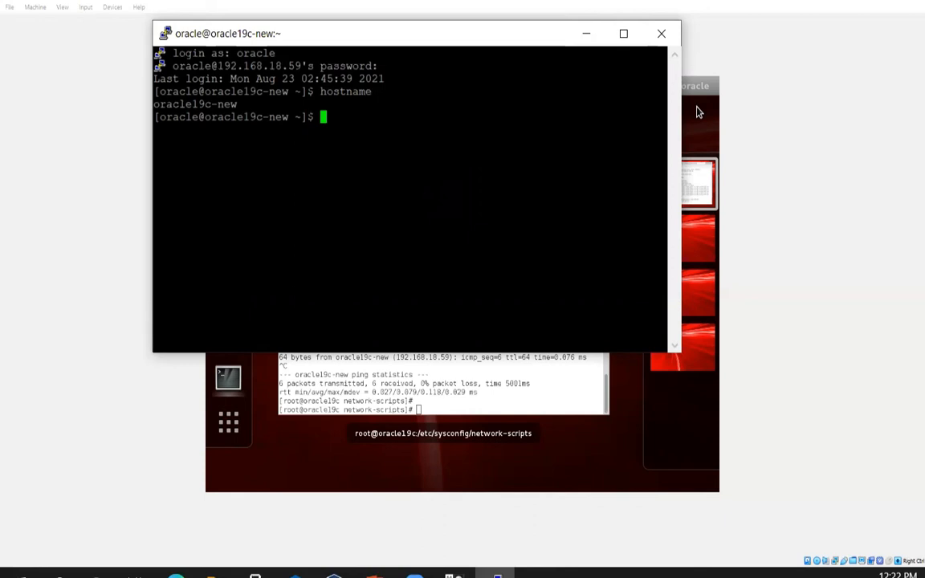
- Minimize PuTTY and the VM window, then select Oracle DB Server in VirtualBox Manager
{"action": "left_click", "coordinate": [587, 33]}
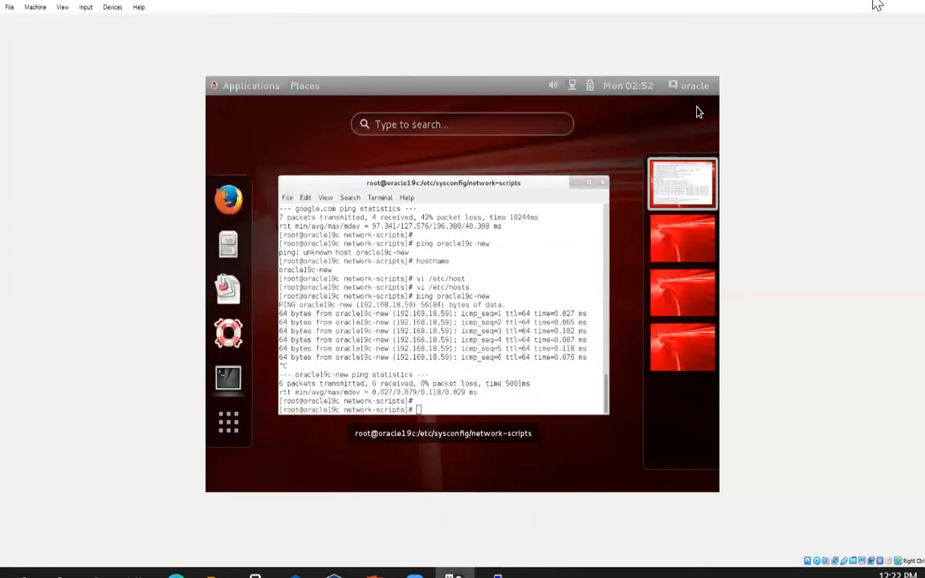
{"action": "left_click", "coordinate": [798, 1]}
{"action": "left_click", "coordinate": [162, 90]}
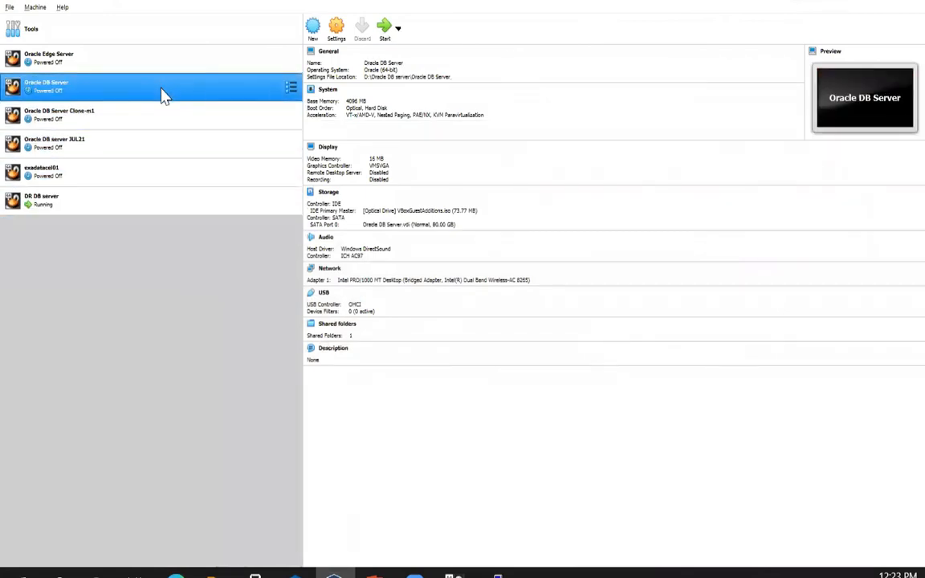
- Start the Oracle DB Server VM normally and hide VirtualBox Manager to show its console
{"action": "right_click", "coordinate": [163, 95]}
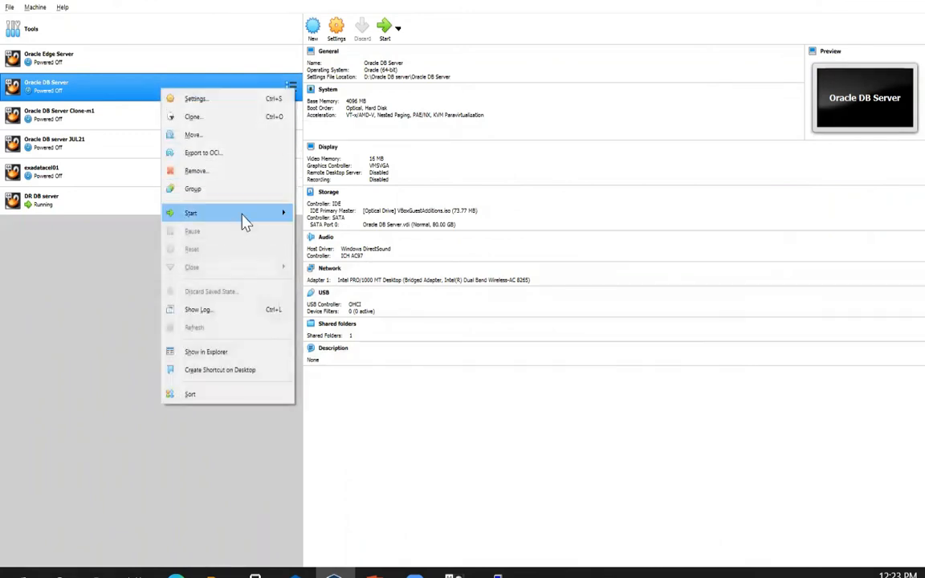
{"action": "mouse_move", "coordinate": [265, 216]}
{"action": "left_click", "coordinate": [326, 213]}
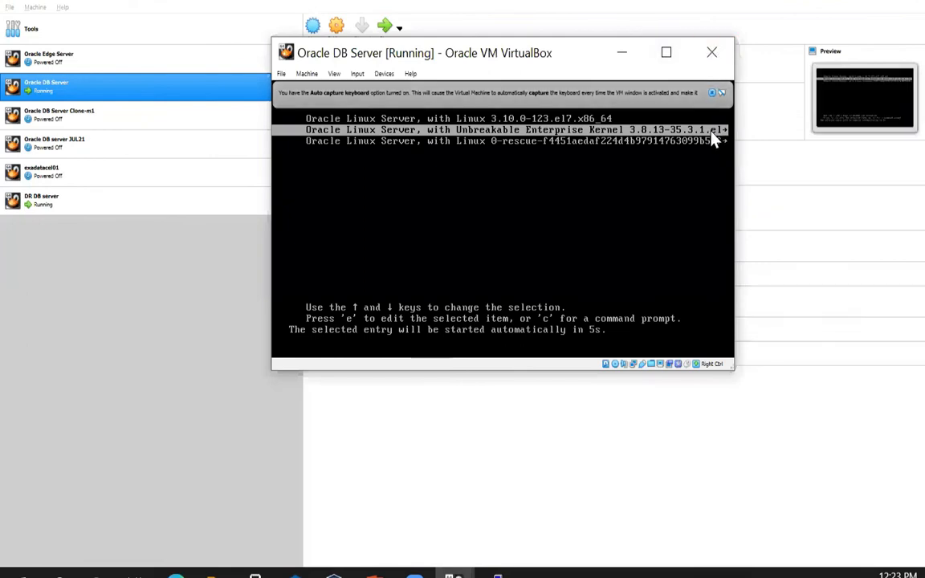
{"action": "left_click", "coordinate": [835, 2]}
{"action": "left_click", "coordinate": [817, 1]}
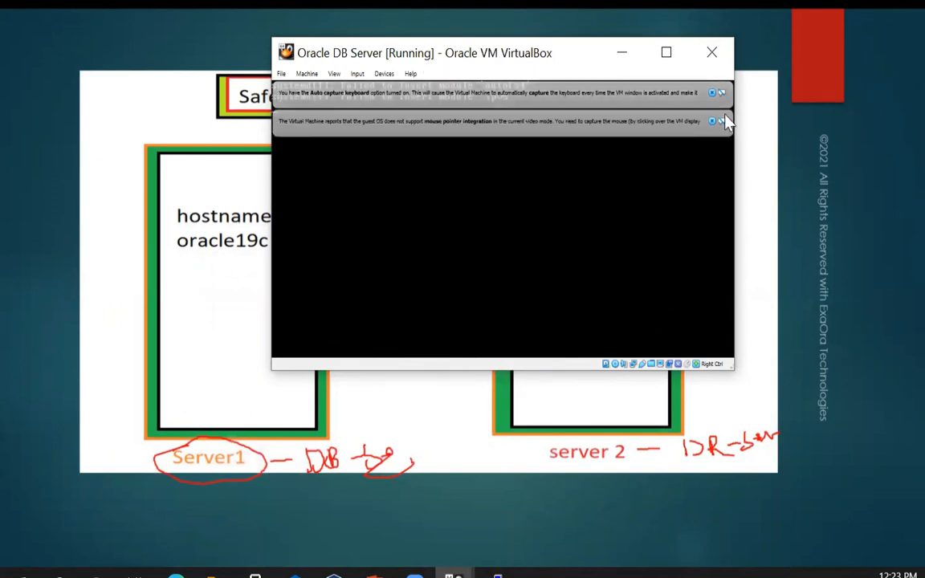
- Dismiss both VM notice bars and bring the VM window back, moved up and left
{"action": "left_click", "coordinate": [712, 93]}
{"action": "left_click", "coordinate": [713, 93]}
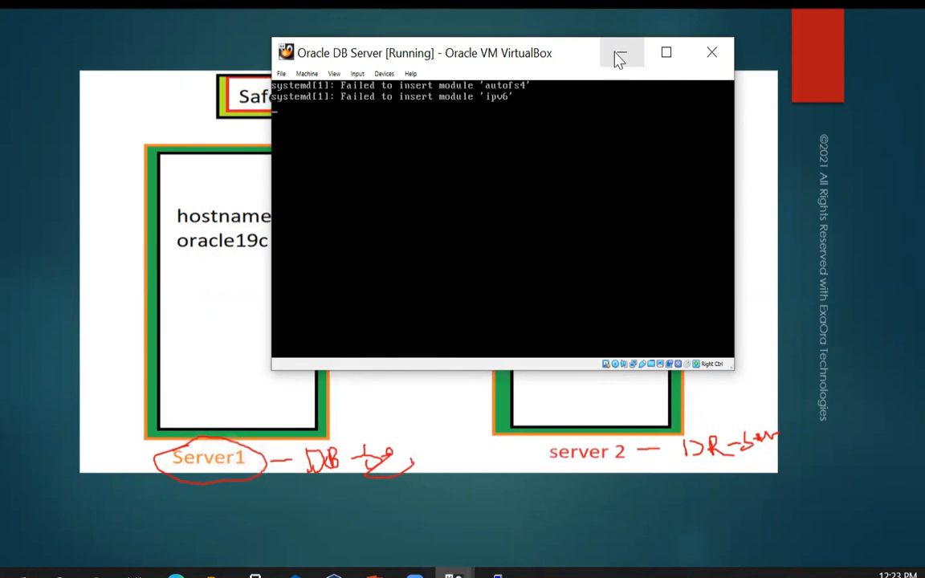
{"action": "left_click", "coordinate": [619, 58]}
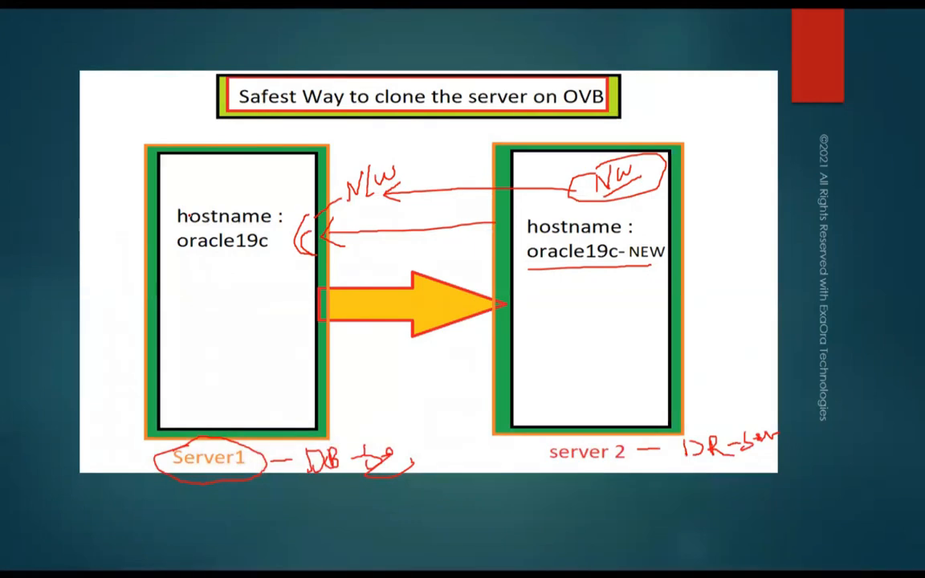
{"action": "key", "text": "alt+Tab"}
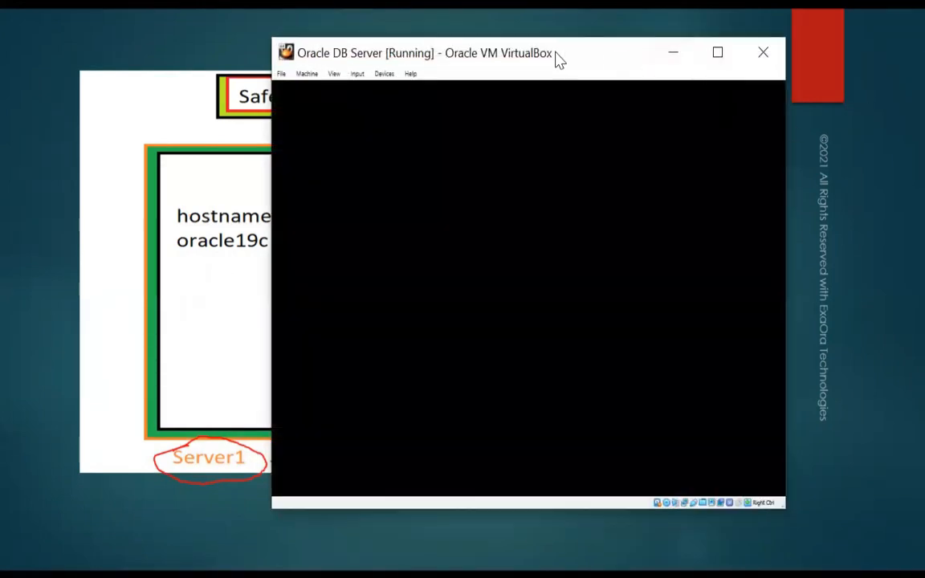
{"action": "left_click_drag", "start_coordinate": [328, 50], "coordinate": [233, 44]}
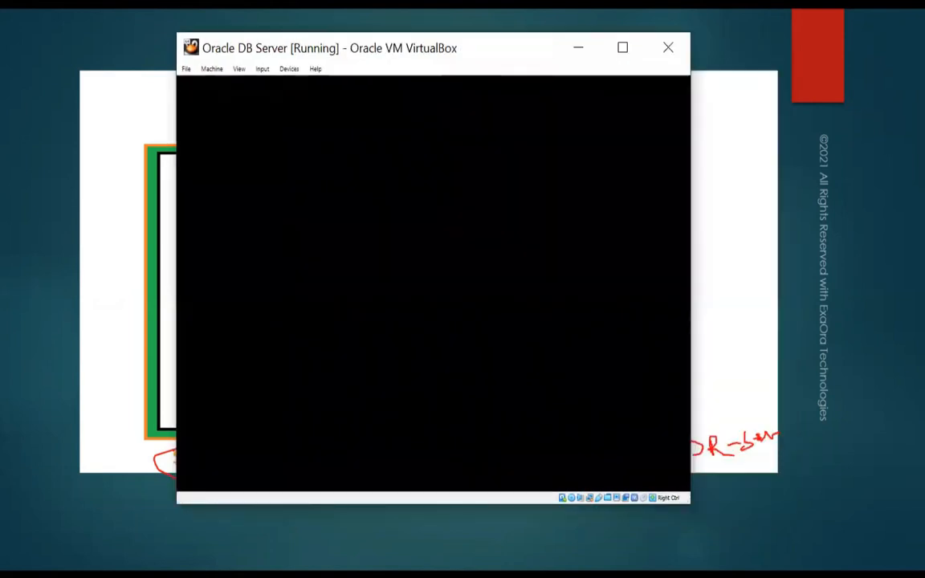
- Load the DB_server192.168.31.162 saved session in PuTTY and open the connection
{"action": "key", "text": "super"}
{"action": "left_click", "coordinate": [497, 576]}
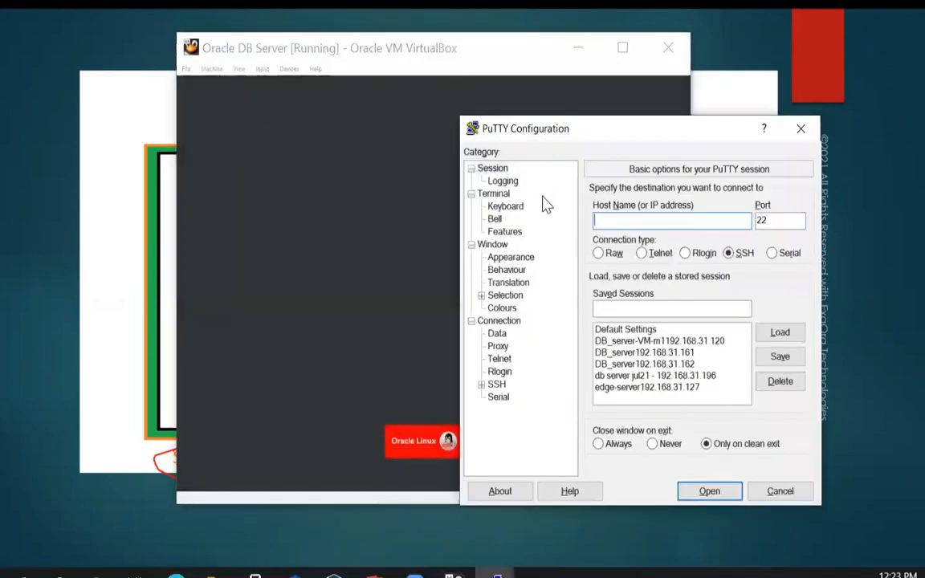
{"action": "left_click", "coordinate": [663, 364]}
{"action": "left_click", "coordinate": [780, 332]}
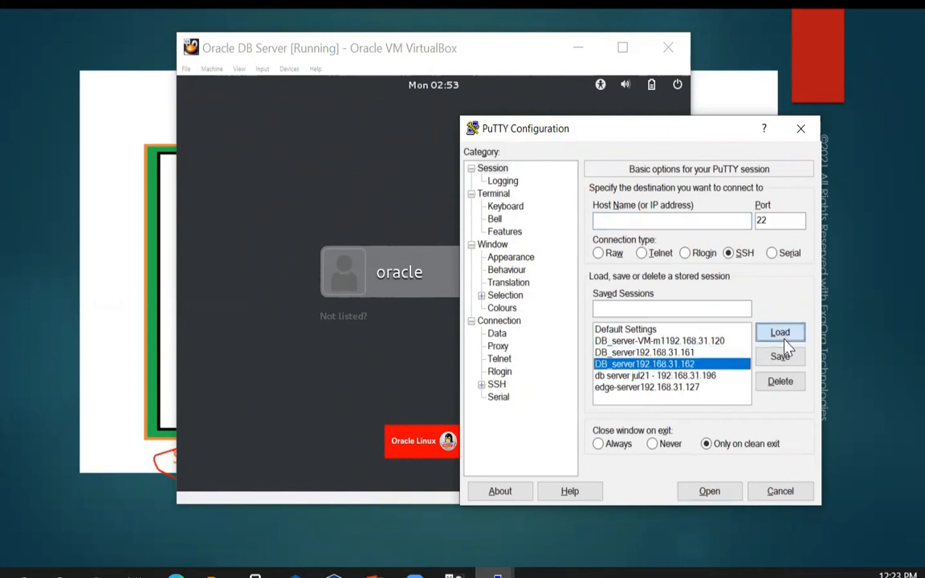
{"action": "left_click", "coordinate": [725, 491]}
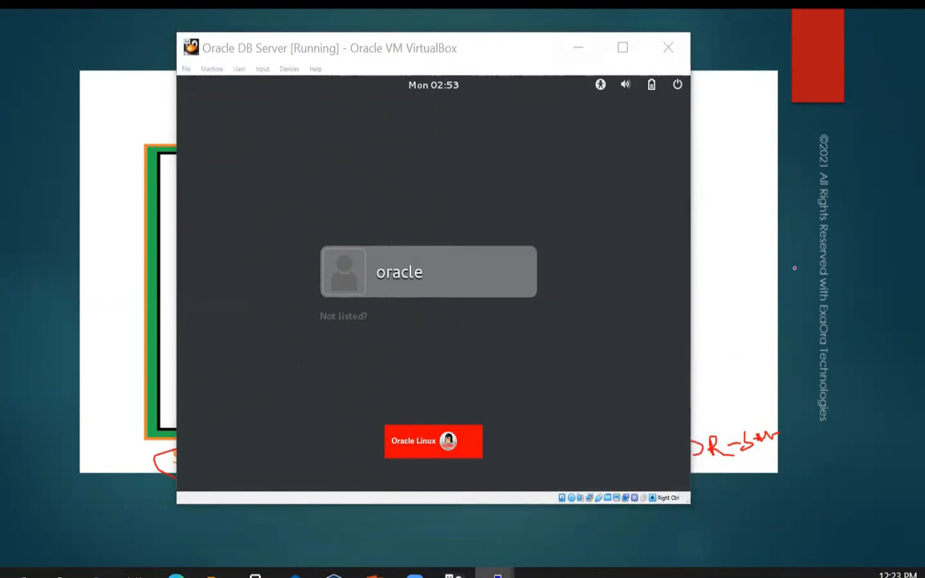
- Sign in to the VM as the oracle user with its password
{"action": "left_click", "coordinate": [673, 211]}
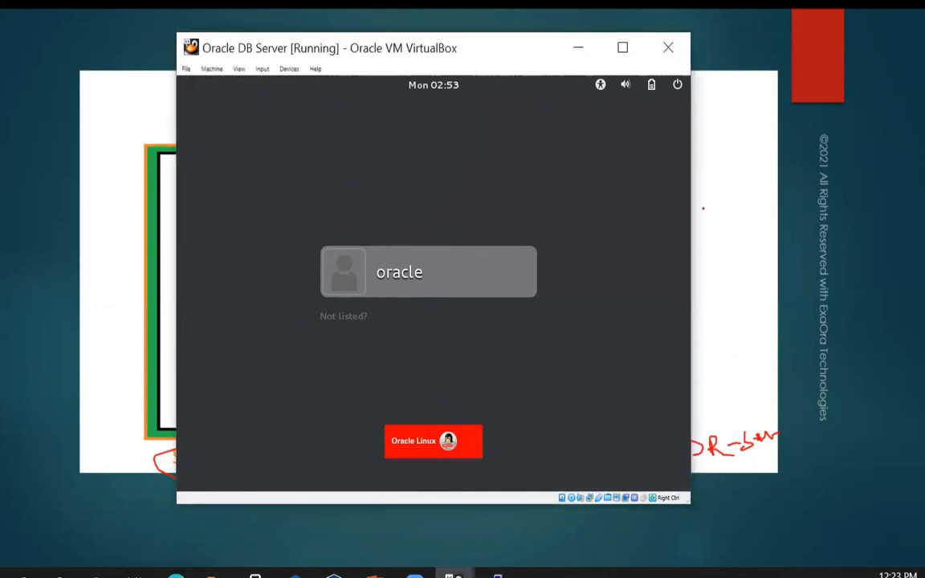
{"action": "left_click", "coordinate": [428, 291]}
{"action": "type", "text": "••••••"}
{"action": "key", "text": "Return"}
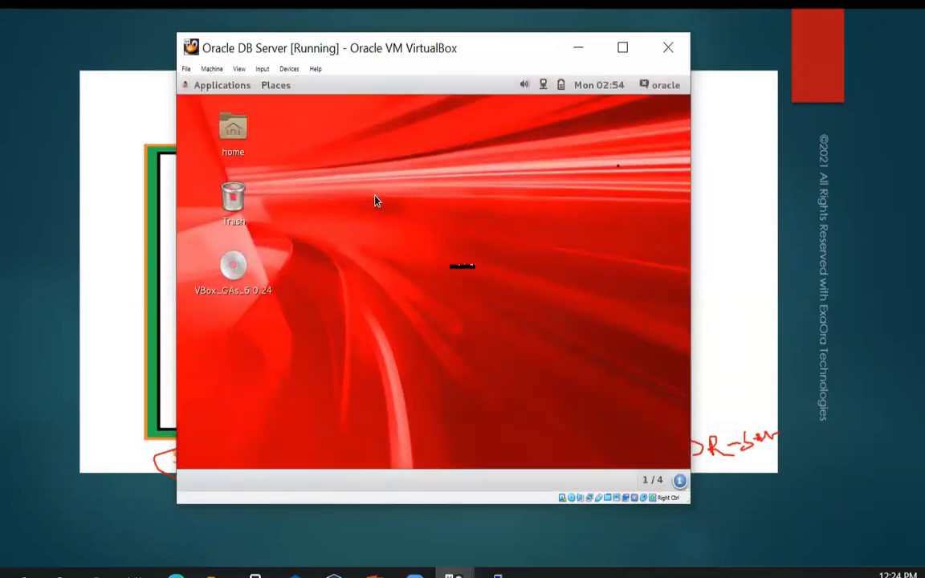
- Run ifconfig -a in a VM desktop terminal, then switch to the oracle19c-new PuTTY session
{"action": "right_click", "coordinate": [375, 199]}
{"action": "left_click", "coordinate": [395, 233]}
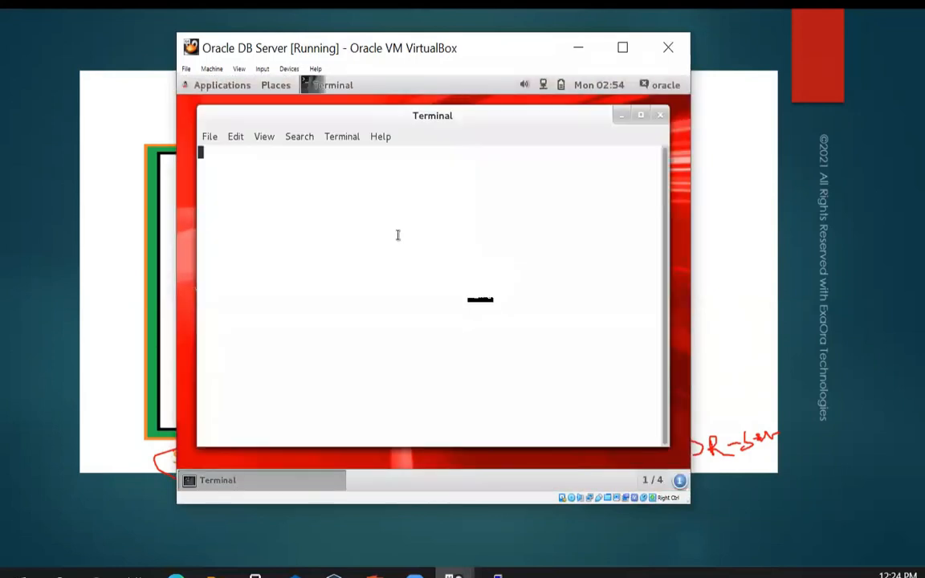
{"action": "type", "text": "ifconfi"}
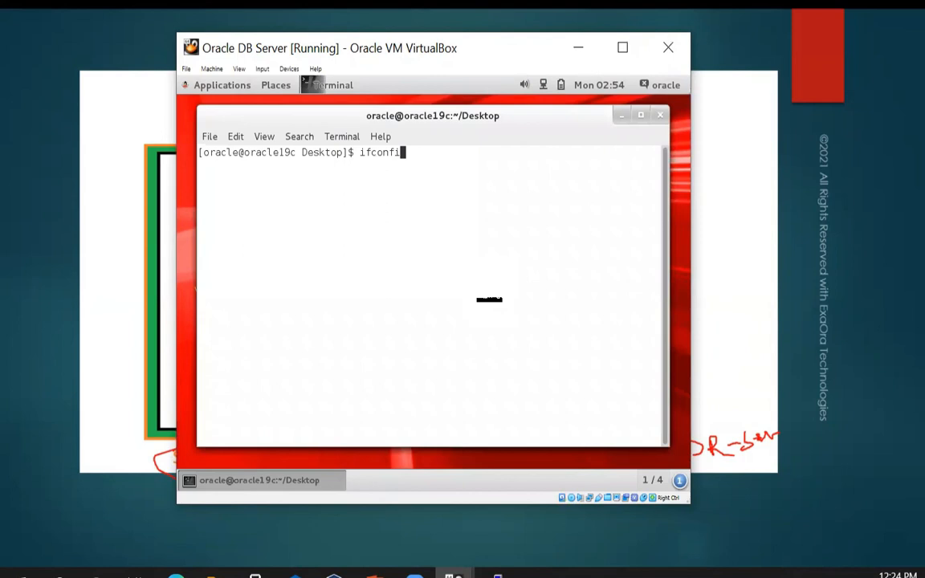
{"action": "type", "text": "g -a"}
{"action": "key", "text": "Return"}
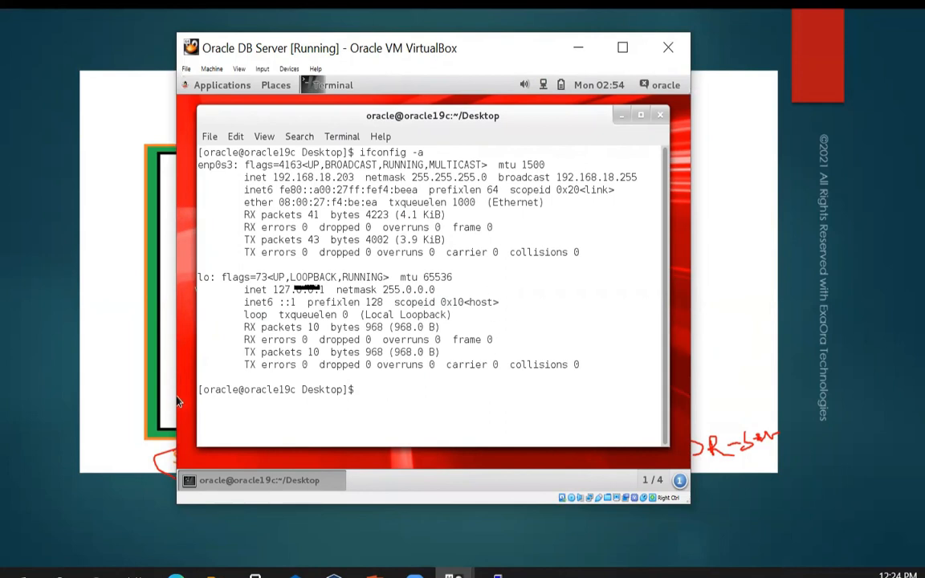
{"action": "key", "text": "super"}
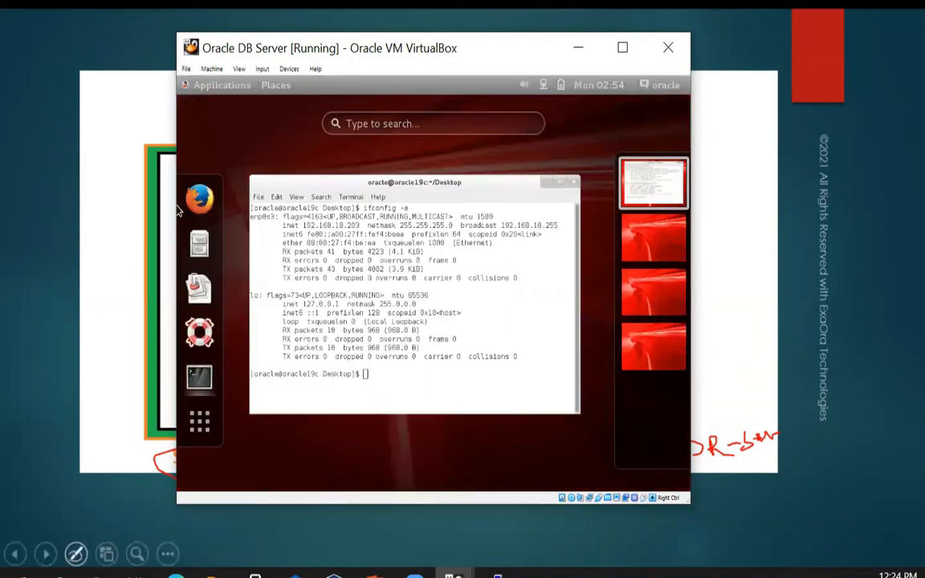
{"action": "key", "text": "alt+Tab"}
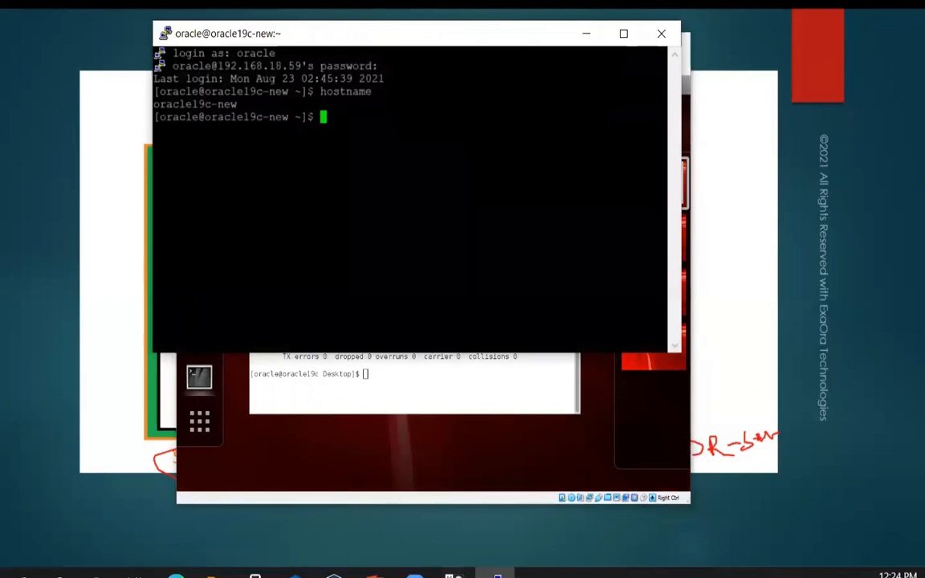
- Open a new PuTTY session to the oracle19c host and log in as oracle
{"action": "left_click_drag", "start_coordinate": [432, 42], "coordinate": [341, 34]}
{"action": "right_click", "coordinate": [341, 34]}
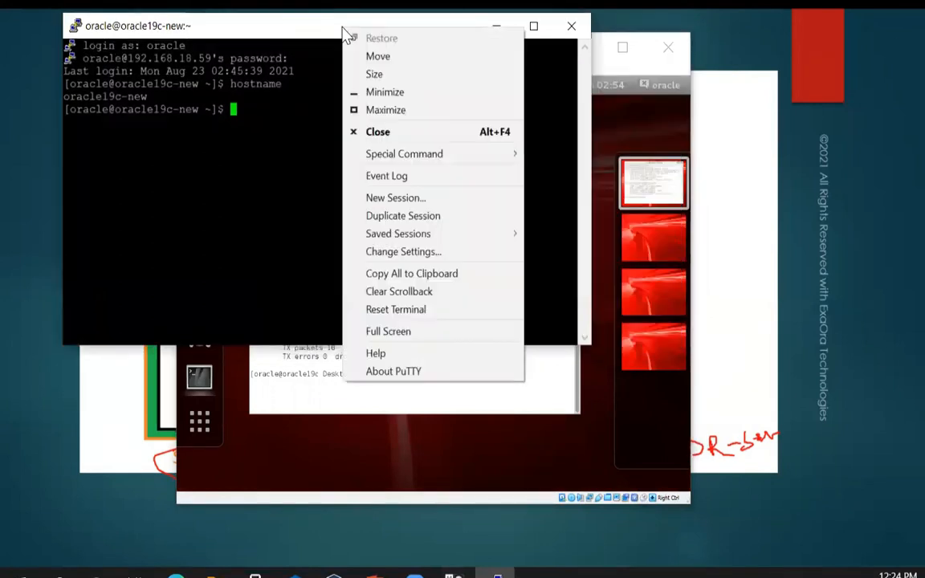
{"action": "left_click", "coordinate": [390, 204]}
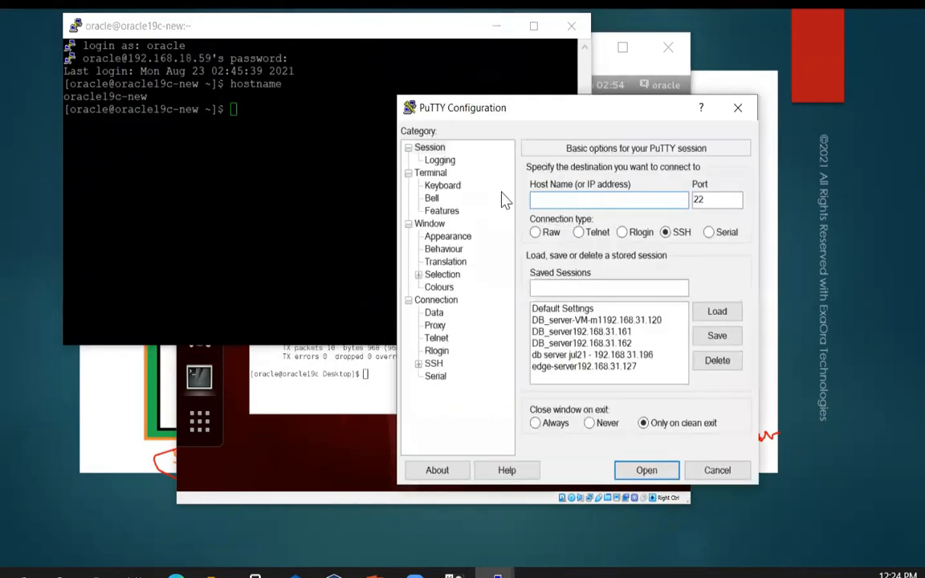
{"action": "type", "text": "192.1"}
{"action": "type", "text": "68"}
{"action": "type", "text": ".18."}
{"action": "type", "text": "200"}
{"action": "key", "text": "Return"}
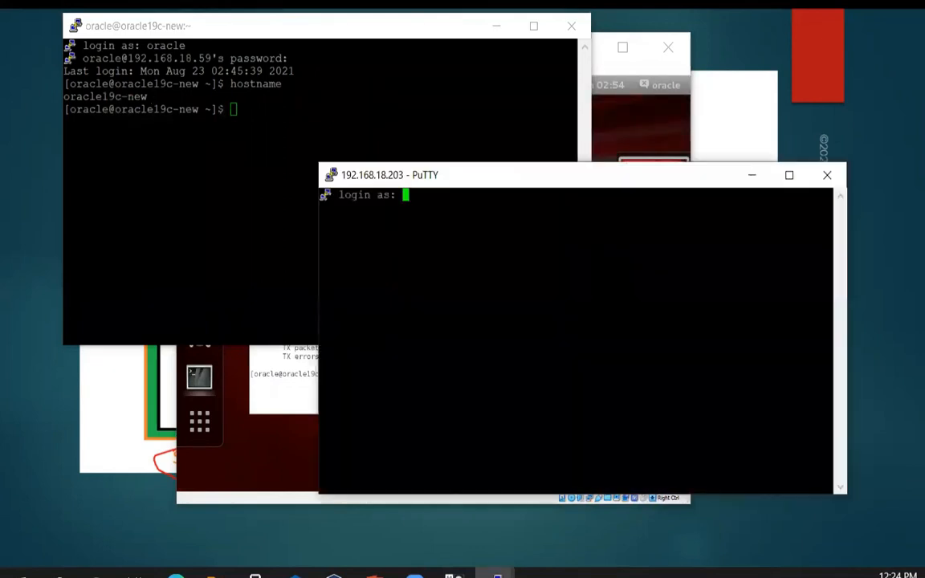
{"action": "type", "text": "oracle"}
{"action": "key", "text": "Return"}
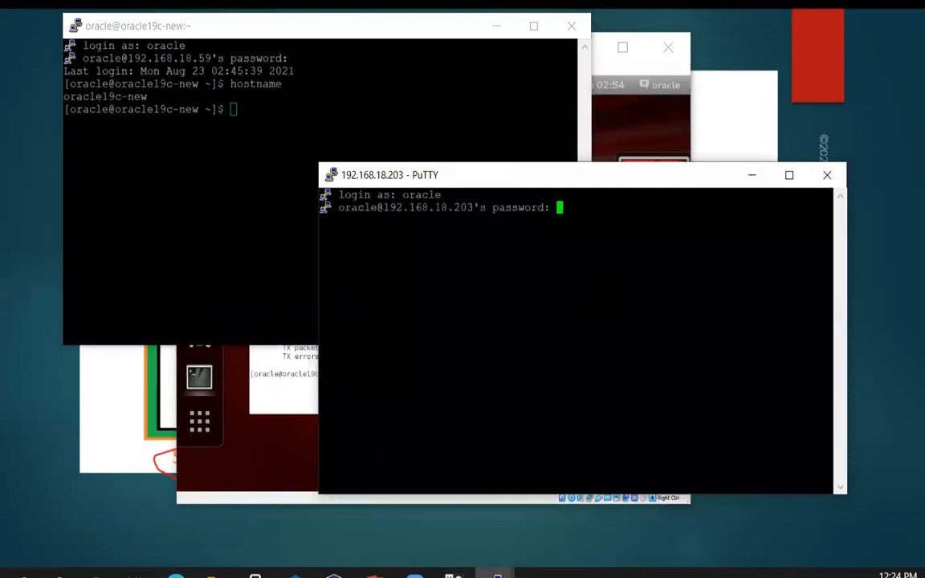
{"action": "key", "text": "Return"}
- Run hostname on oracle19c and compare it with the oracle19c-new hostname output
{"action": "type", "text": "hostname"}
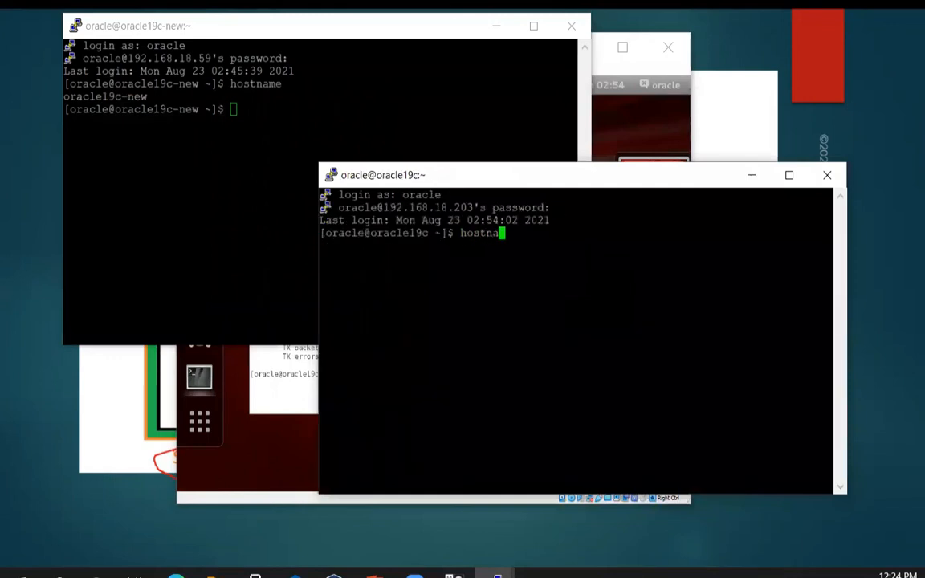
{"action": "key", "text": "Return"}
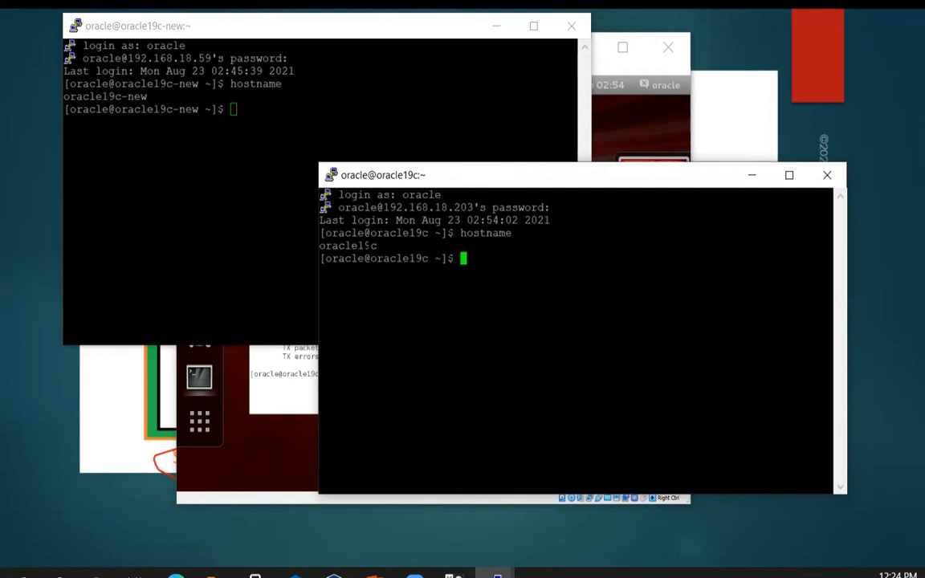
{"action": "double_click", "coordinate": [367, 246]}
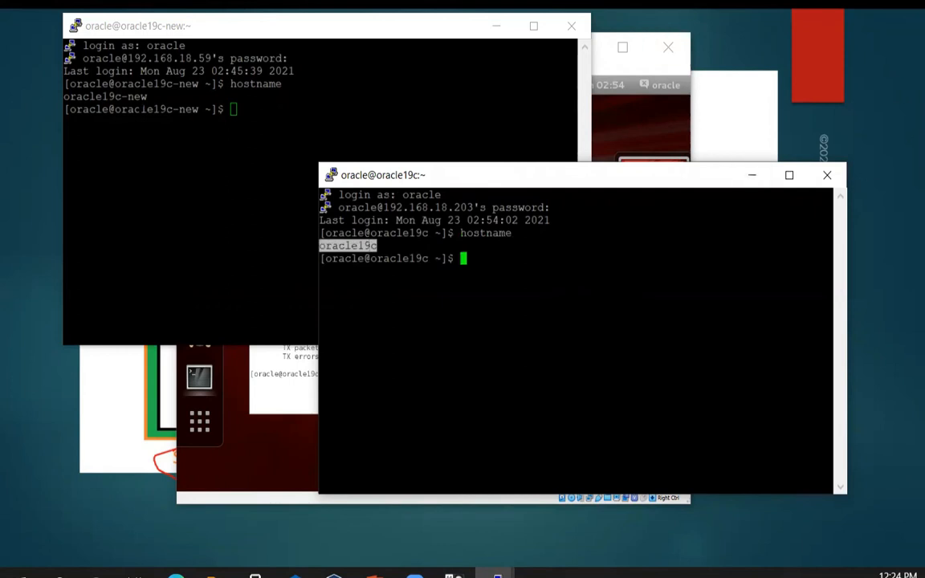
{"action": "double_click", "coordinate": [126, 97]}
{"action": "left_click", "coordinate": [665, 183]}
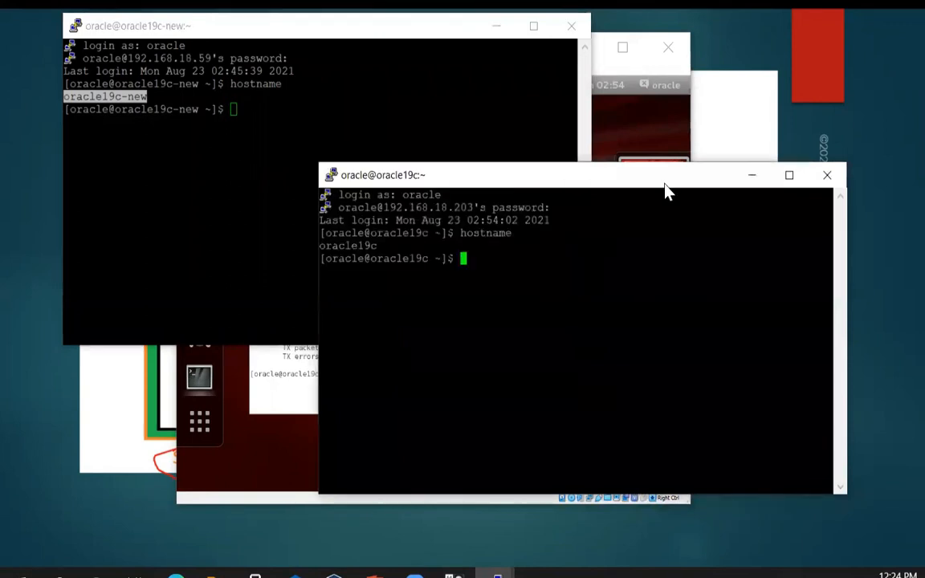
{"action": "left_click_drag", "start_coordinate": [665, 183], "coordinate": [724, 238]}
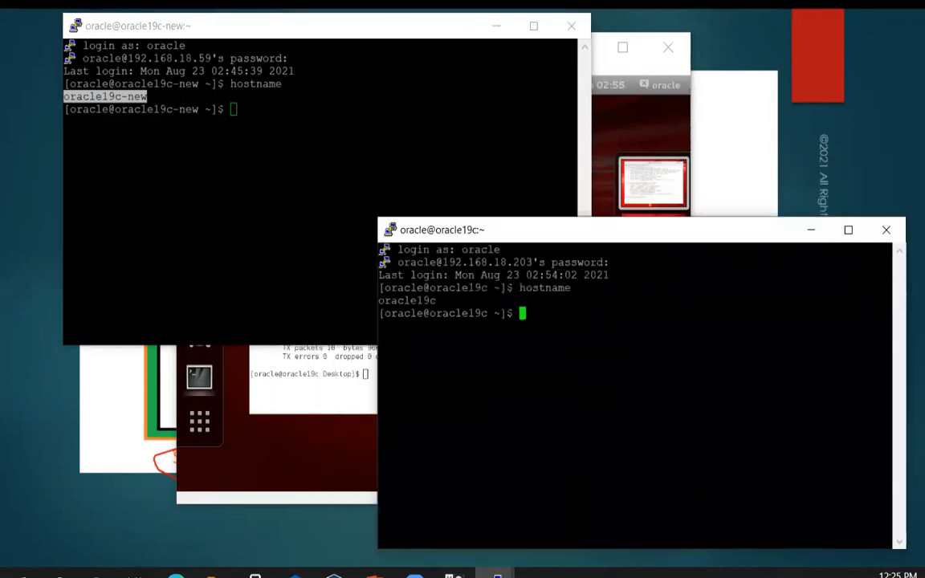
- Run df -h in both the oracle19c and oracle19c-new sessions and select the output
{"action": "type", "text": "df -h"}
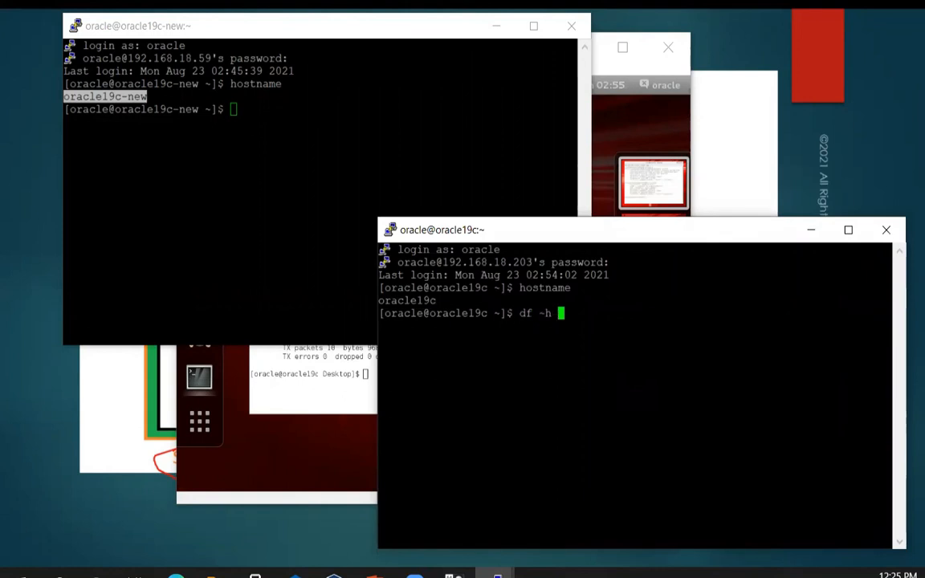
{"action": "key", "text": "Return"}
{"action": "key", "text": "alt+Tab"}
{"action": "type", "text": "df -h"}
{"action": "key", "text": "Return"}
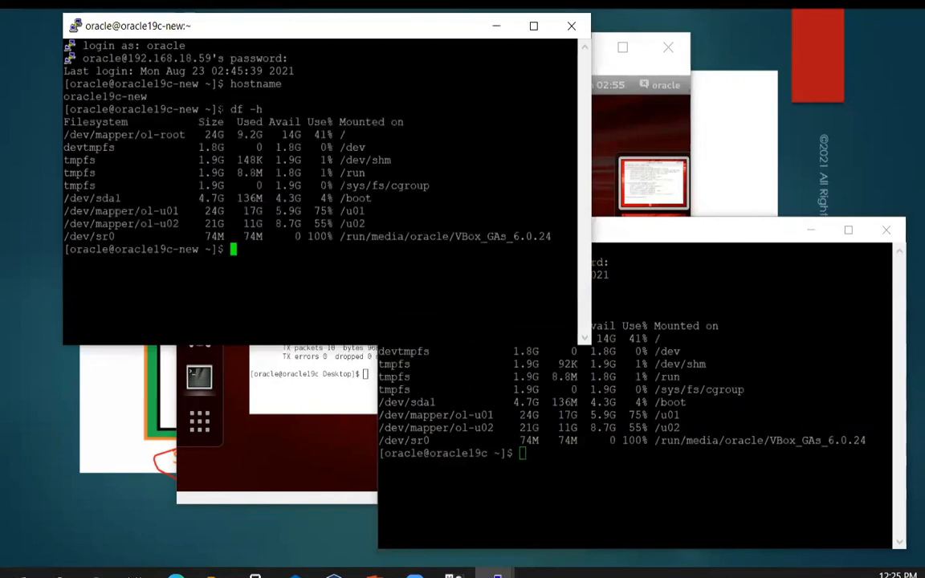
{"action": "left_click_drag", "start_coordinate": [66, 123], "coordinate": [372, 217]}
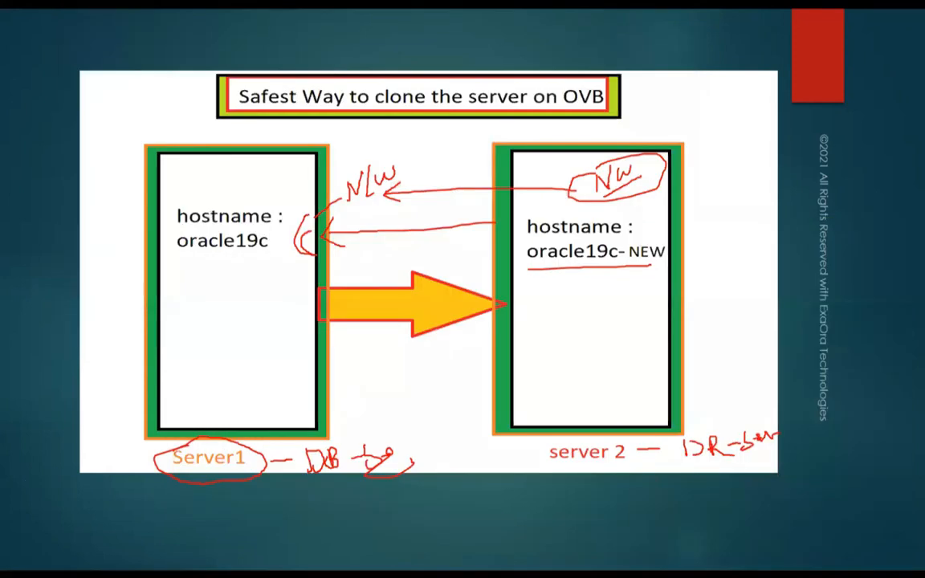
- Draw a red freehand arrow on the slide from Server1 to Server2
{"action": "mouse_move", "coordinate": [331, 155]}
{"action": "left_mouse_down"}
{"action": "mouse_move", "coordinate": [442, 133]}
{"action": "mouse_move", "coordinate": [476, 141]}
{"action": "mouse_move", "coordinate": [481, 165]}
{"action": "left_mouse_up"}
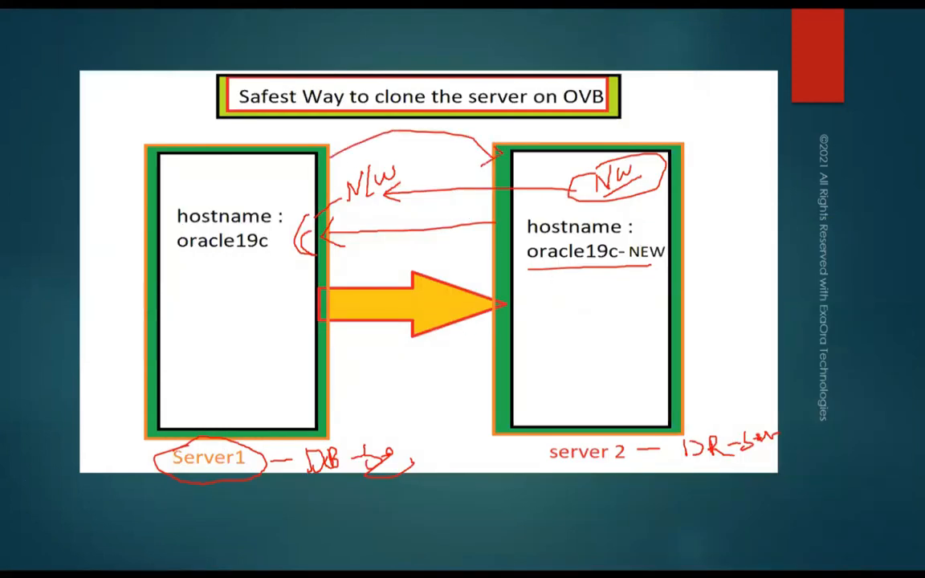